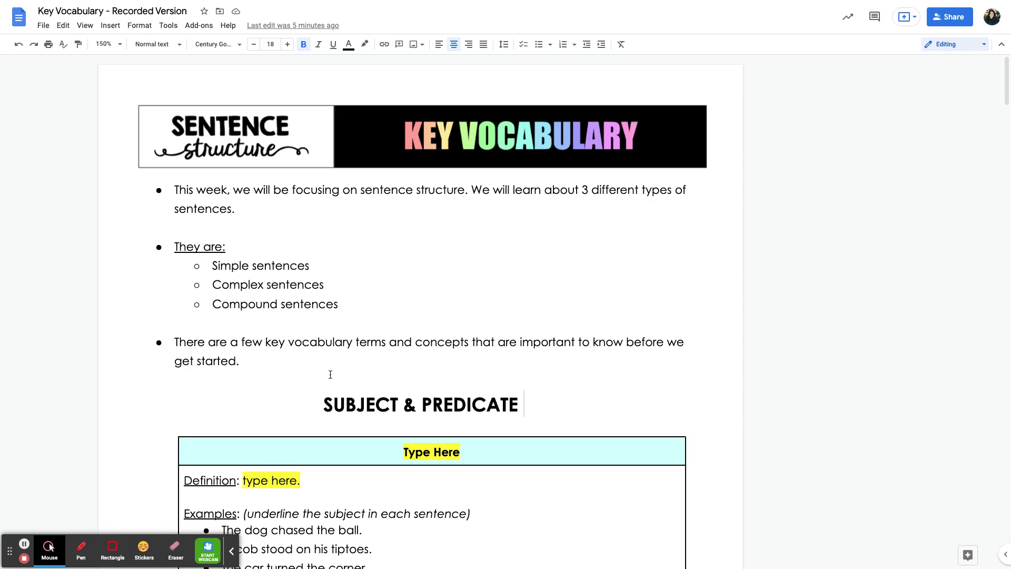
Step: Scroll down the Key Vocabulary document until both Subject & Predicate tables are visible
{"action": "scroll", "coordinate": [330, 374], "scroll_direction": "down", "scroll_amount": 2}
{"action": "left_click", "coordinate": [236, 557]}
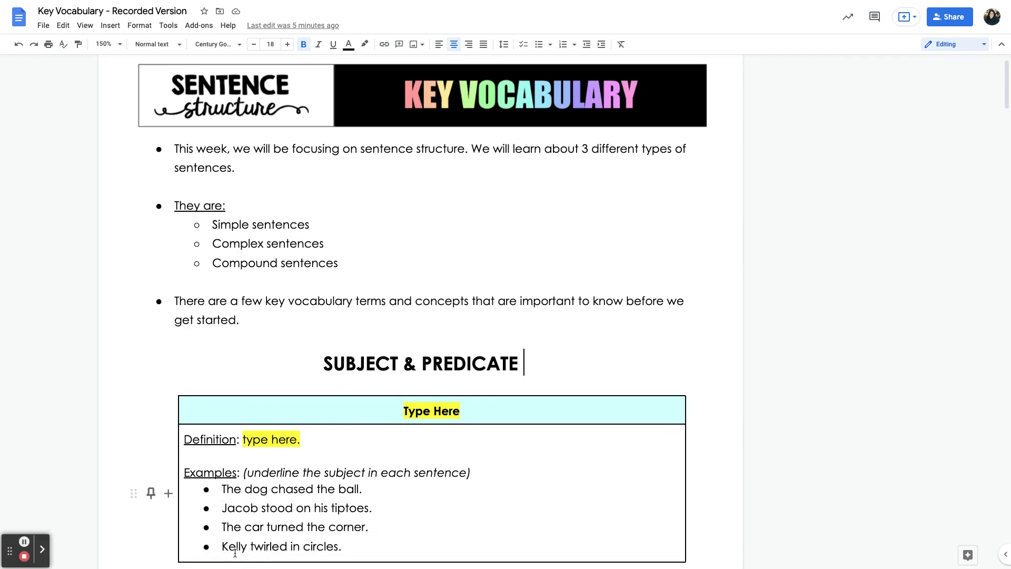
{"action": "scroll", "coordinate": [343, 476], "scroll_direction": "down", "scroll_amount": 5}
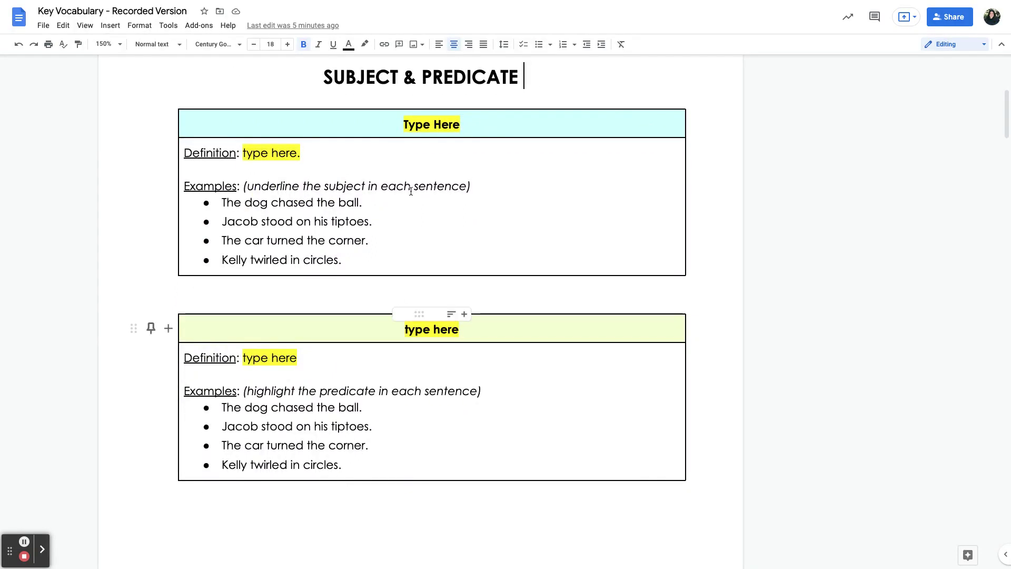
Step: Title the first table 'Subject' and define it as 'who or what the sentence is about'
{"action": "left_click_drag", "start_coordinate": [463, 124], "coordinate": [406, 123]}
{"action": "type", "text": "Subject"}
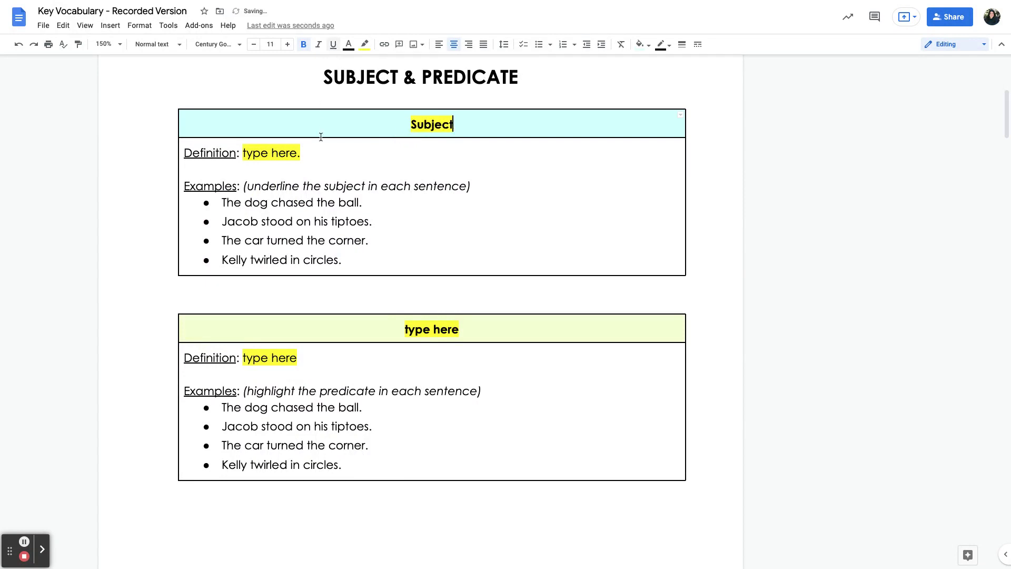
{"action": "left_click_drag", "start_coordinate": [321, 152], "coordinate": [245, 152]}
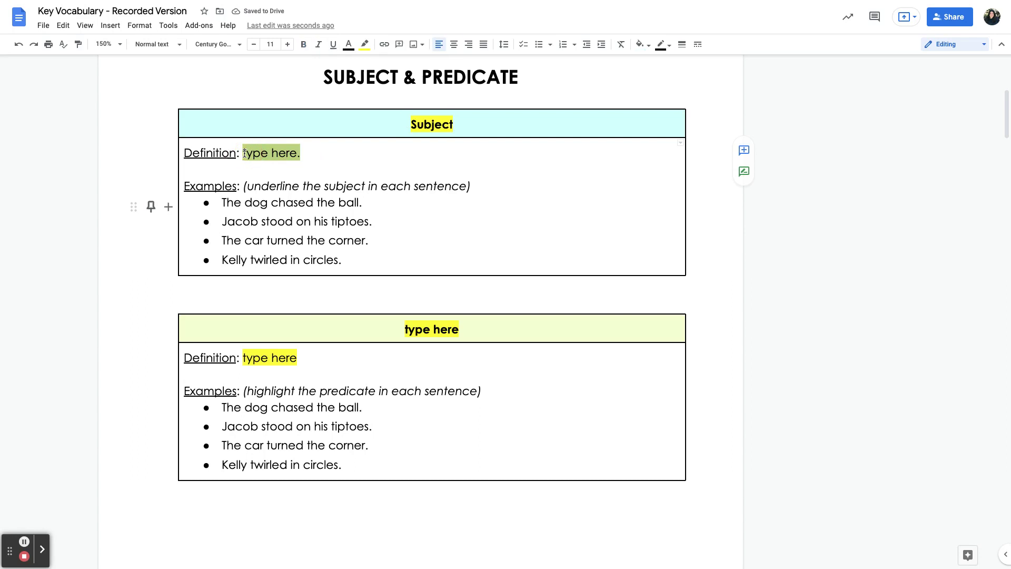
{"action": "key", "text": "BackSpace"}
{"action": "type", "text": "who or what"}
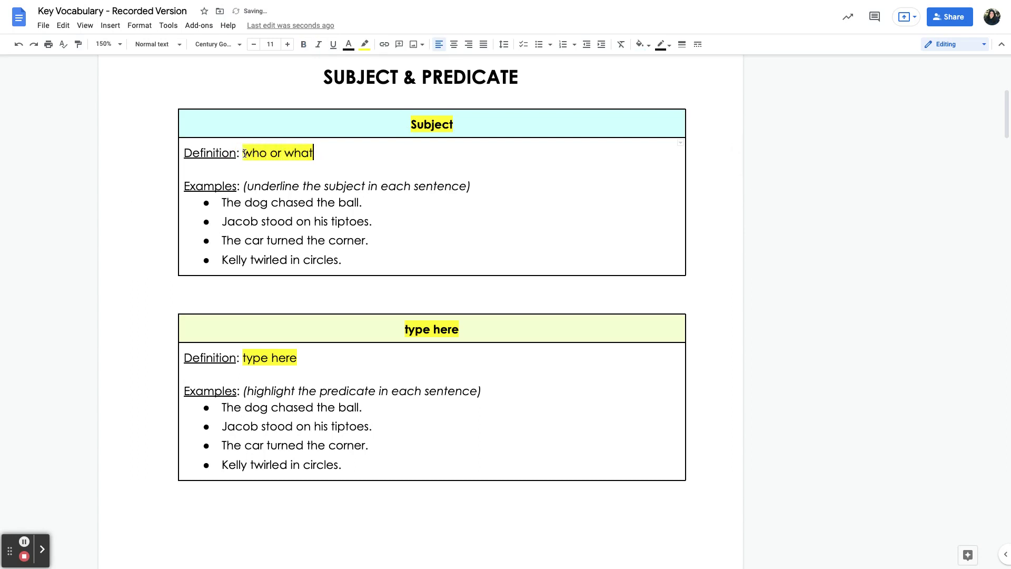
{"action": "type", "text": " the sentence is about"}
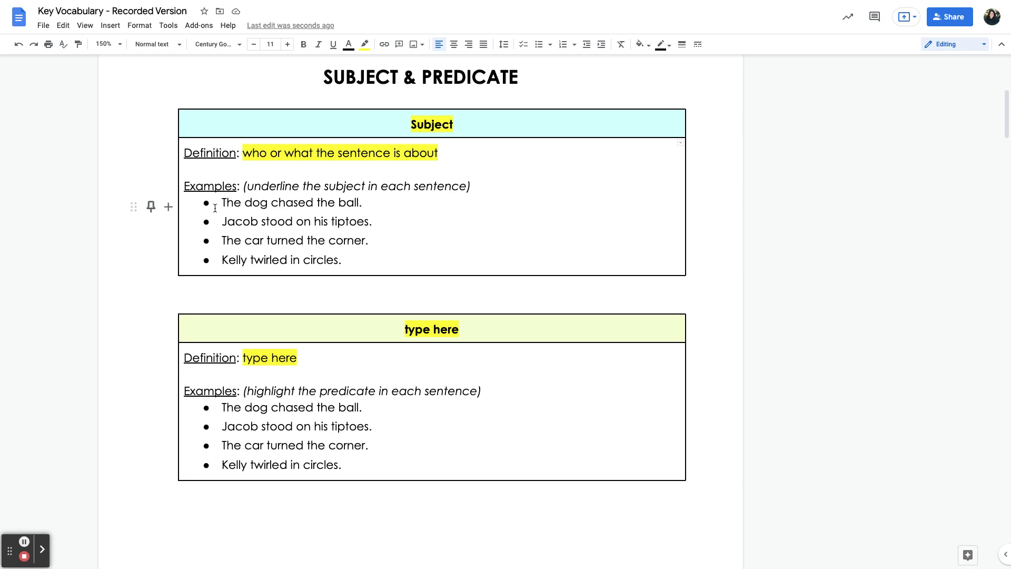
Step: Underline The dog, Jacob, The car and Kelly in the Subject table's example sentences
{"action": "left_click_drag", "start_coordinate": [220, 204], "coordinate": [267, 204]}
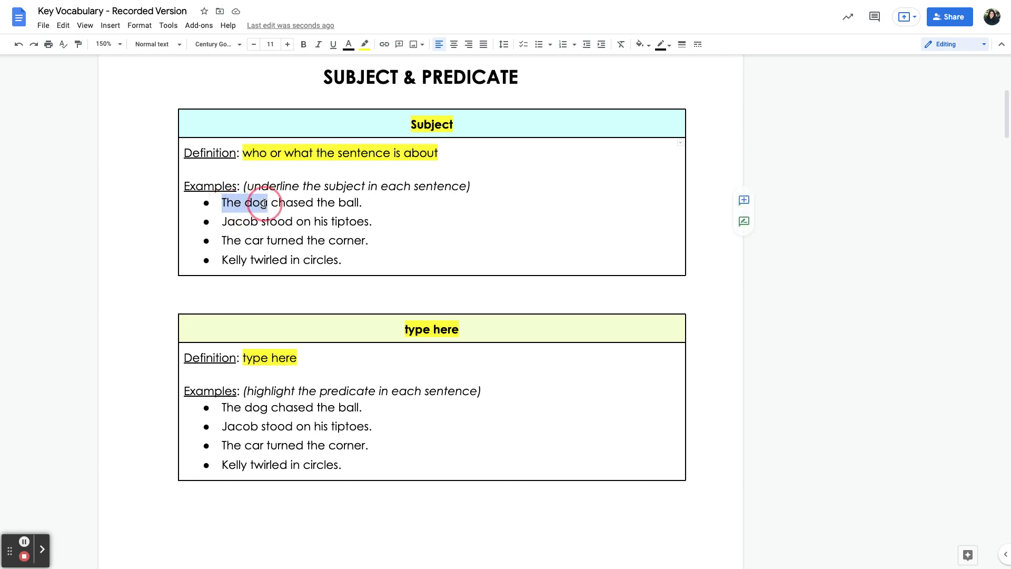
{"action": "left_click", "coordinate": [333, 44]}
{"action": "left_click", "coordinate": [236, 221]}
{"action": "double_click", "coordinate": [235, 222]}
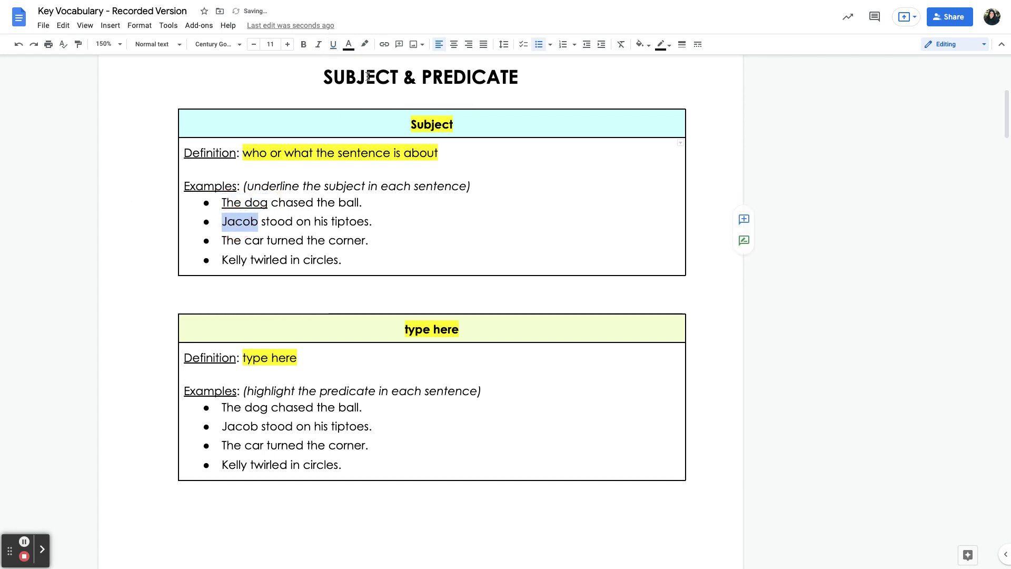
{"action": "left_click", "coordinate": [332, 44]}
{"action": "left_click_drag", "start_coordinate": [263, 241], "coordinate": [223, 245]}
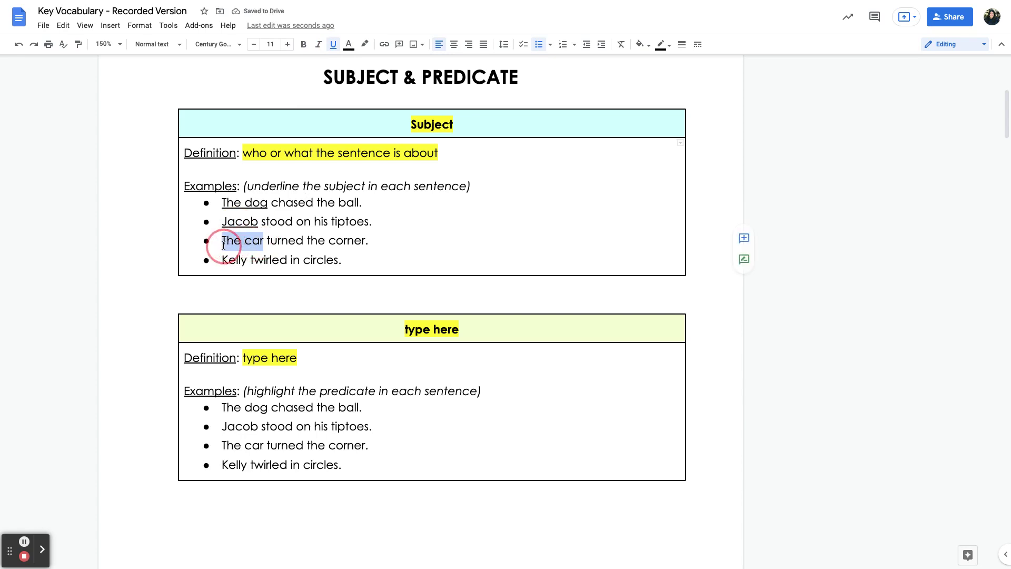
{"action": "left_click", "coordinate": [333, 44]}
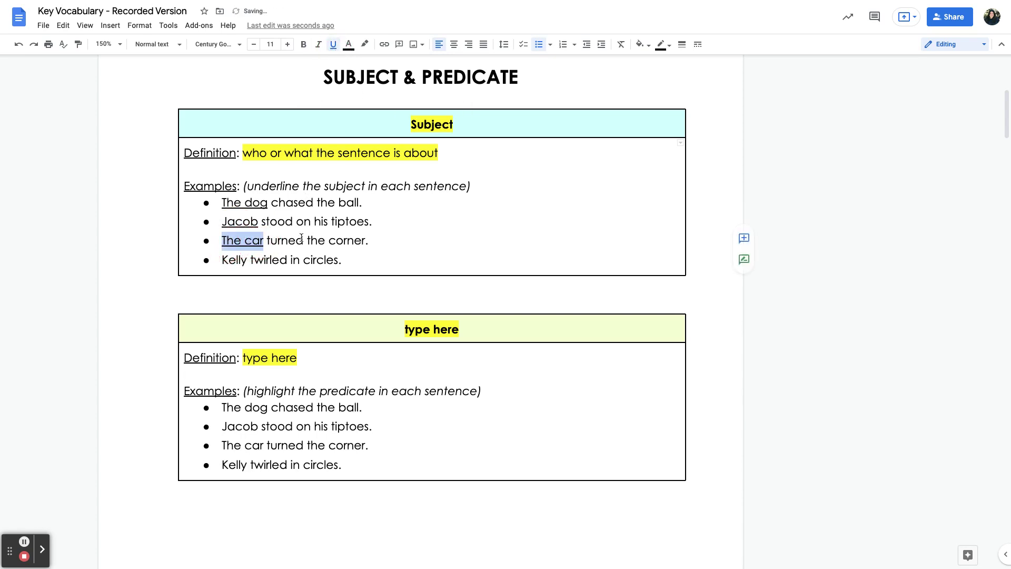
{"action": "double_click", "coordinate": [229, 262]}
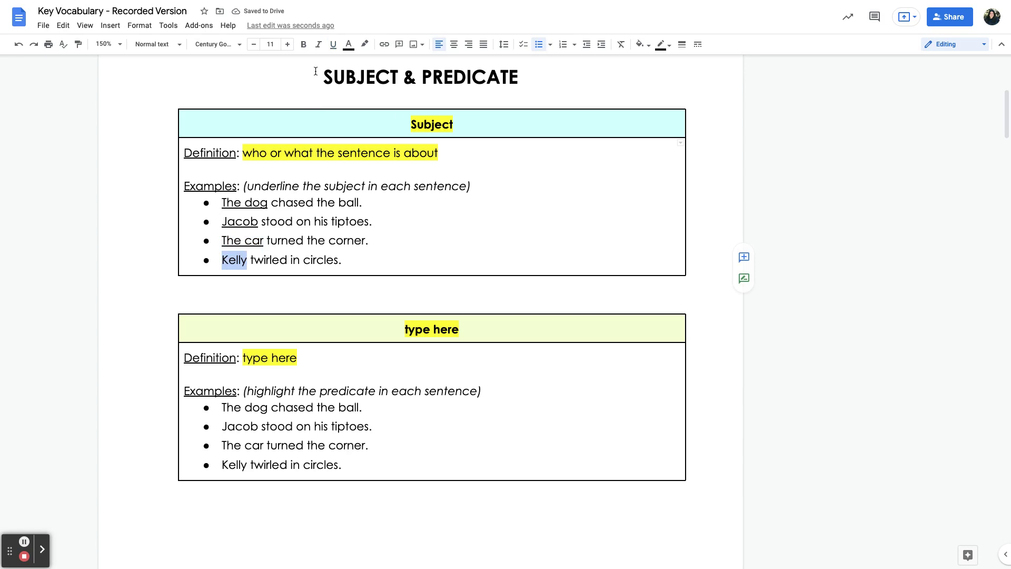
{"action": "left_click", "coordinate": [332, 43]}
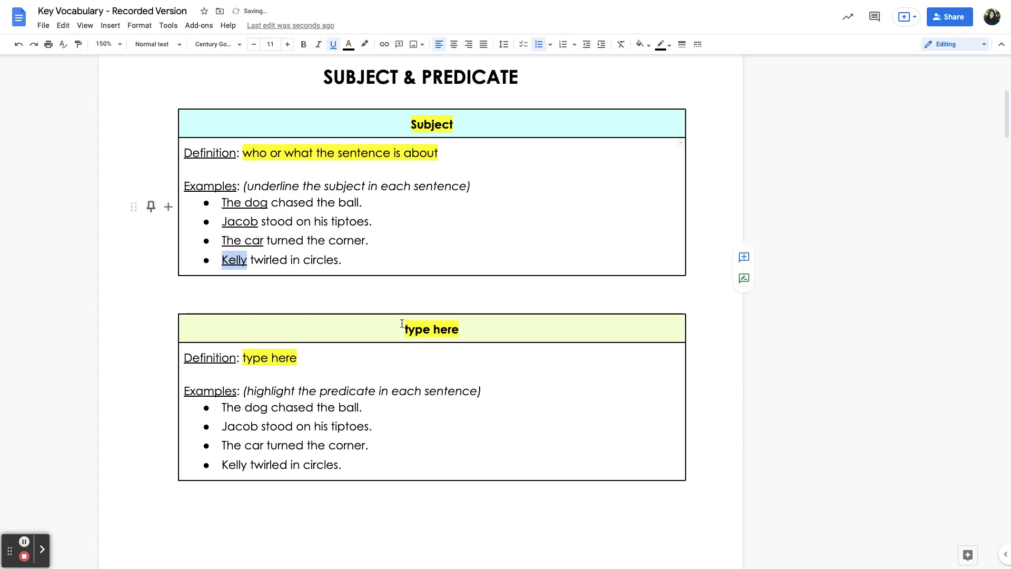
Step: Replace the second table's placeholder heading with 'Predicate'
{"action": "scroll", "coordinate": [402, 323], "scroll_direction": "down", "scroll_amount": 1}
{"action": "double_click", "coordinate": [419, 298]}
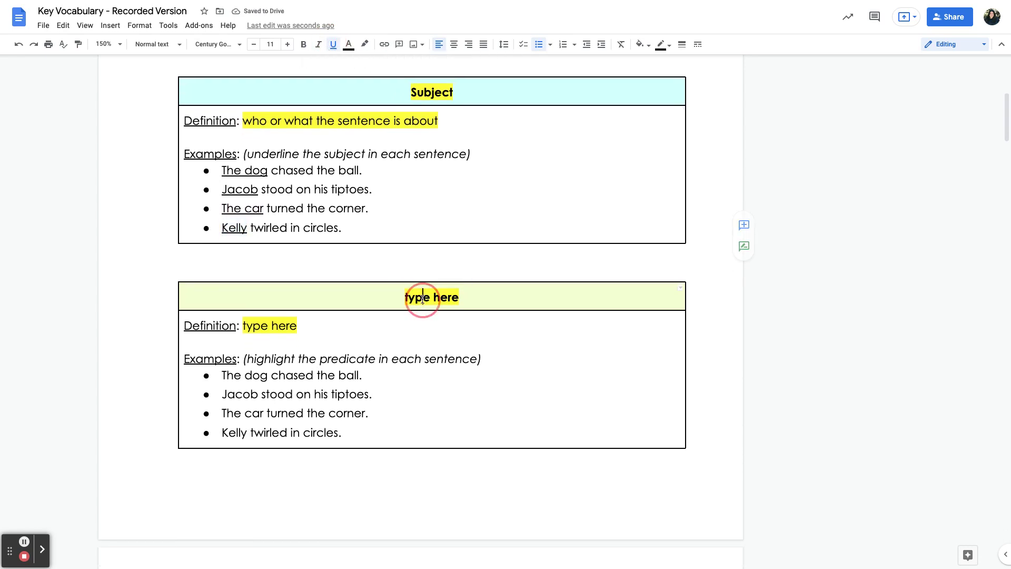
{"action": "left_click_drag", "start_coordinate": [479, 295], "coordinate": [406, 297]}
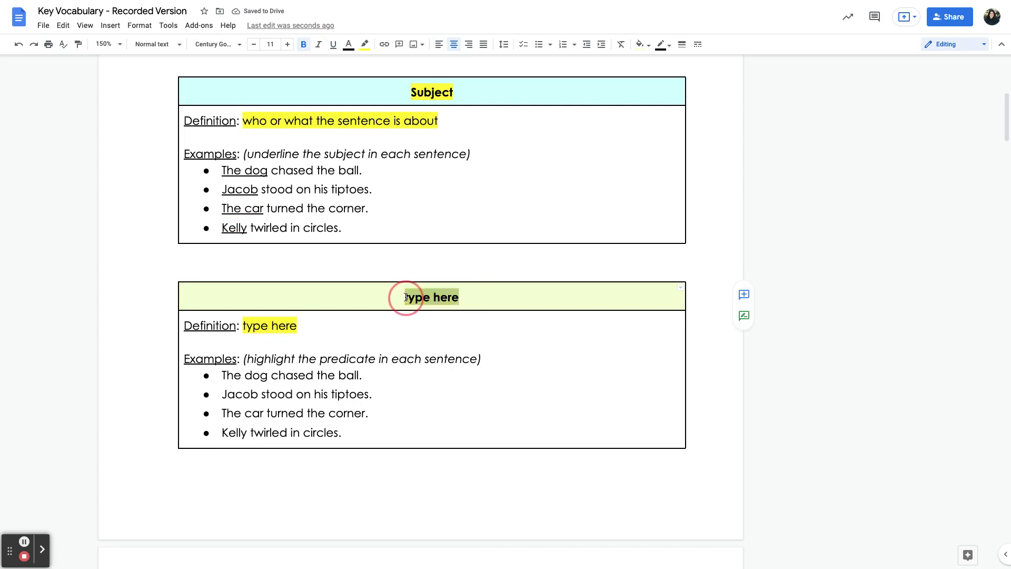
{"action": "type", "text": "Predicate"}
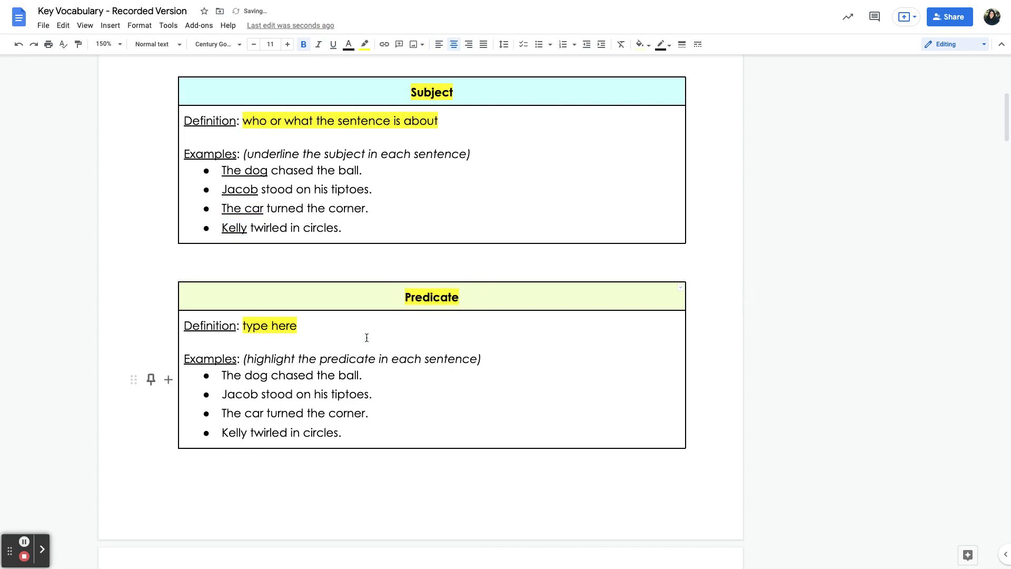
Step: Define Predicate as 'the action which completes the subject (the action the subject is doing)'
{"action": "left_click_drag", "start_coordinate": [305, 327], "coordinate": [243, 327]}
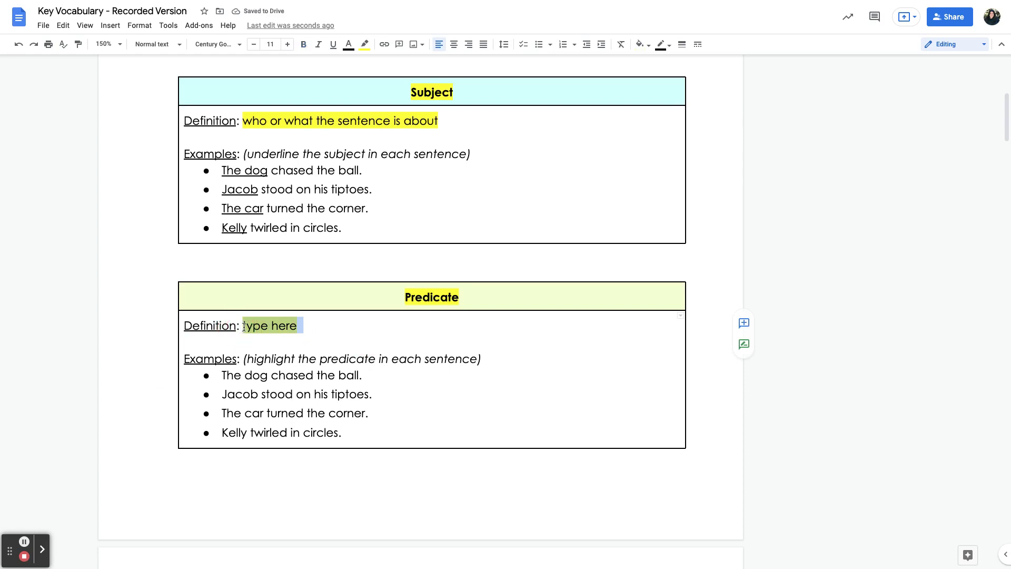
{"action": "type", "text": "the action which comple"}
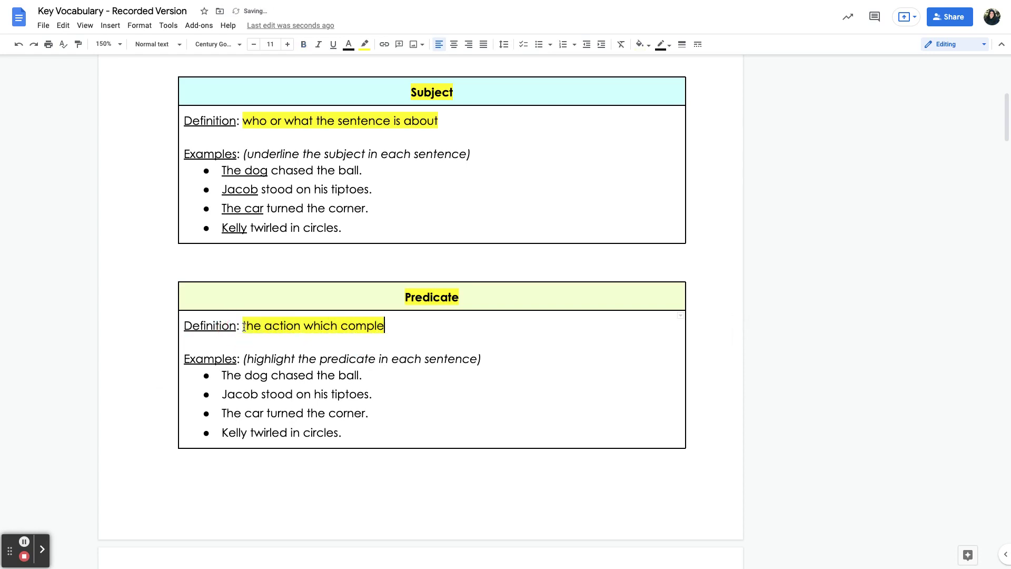
{"action": "type", "text": "tes the subject "}
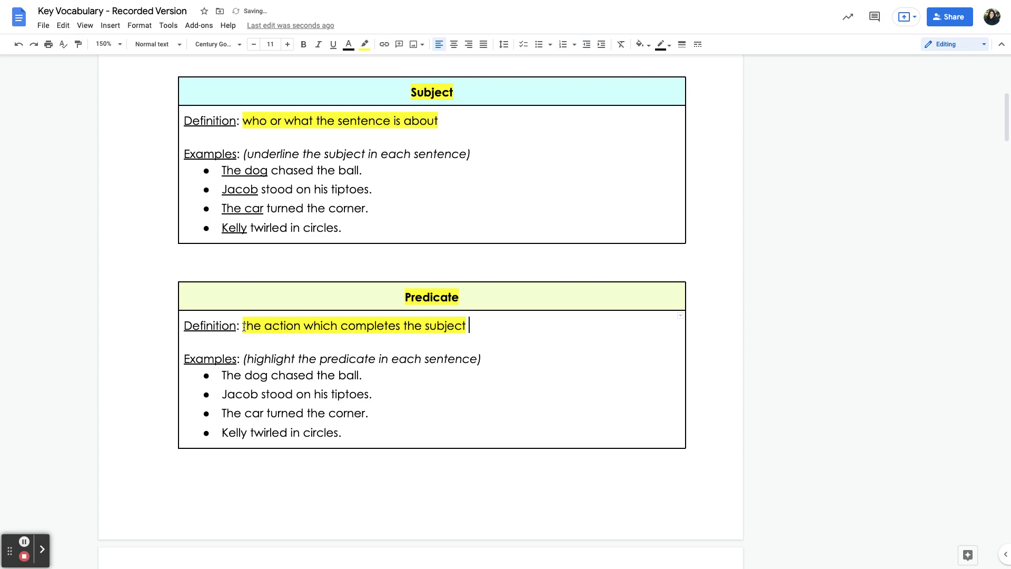
{"action": "type", "text": "(what the subj"}
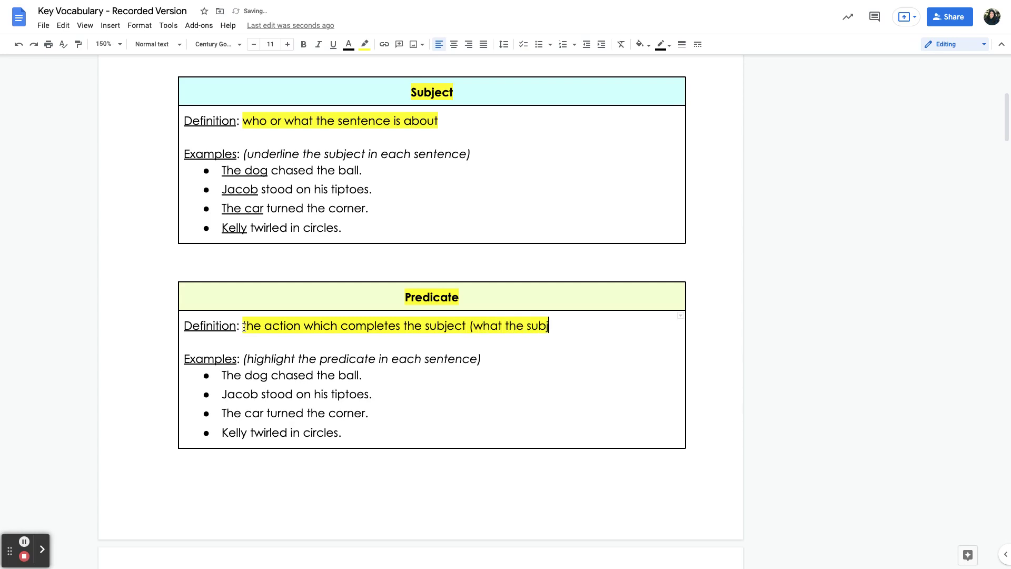
{"action": "type", "text": "ect is doing"}
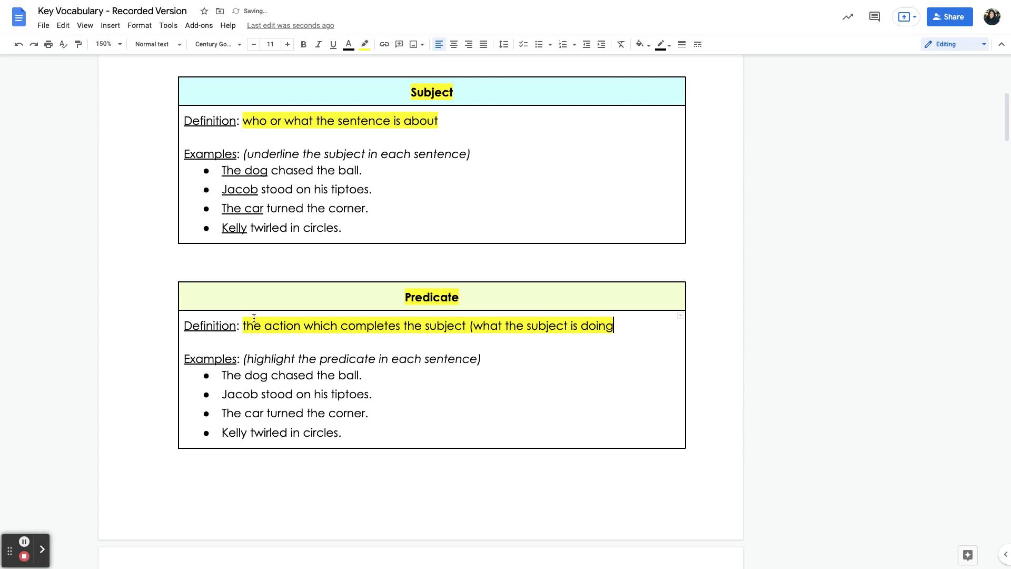
{"action": "double_click", "coordinate": [489, 325]}
{"action": "type", "text": "the action"}
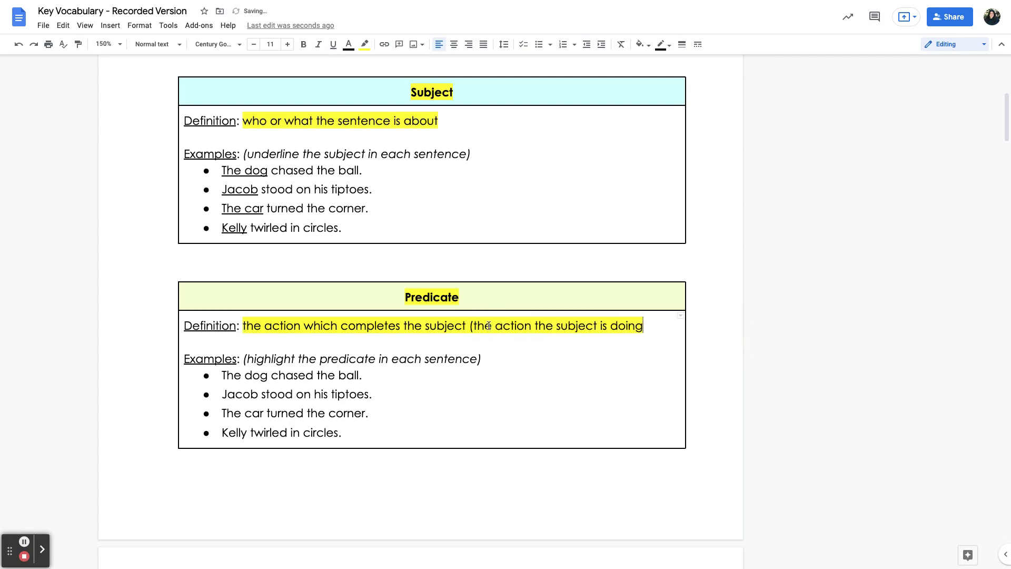
{"action": "type", "text": ")"}
Step: Highlight the predicates 'chased the ball.' and 'stood on his tiptoes' yellow
{"action": "left_click_drag", "start_coordinate": [363, 377], "coordinate": [271, 376]}
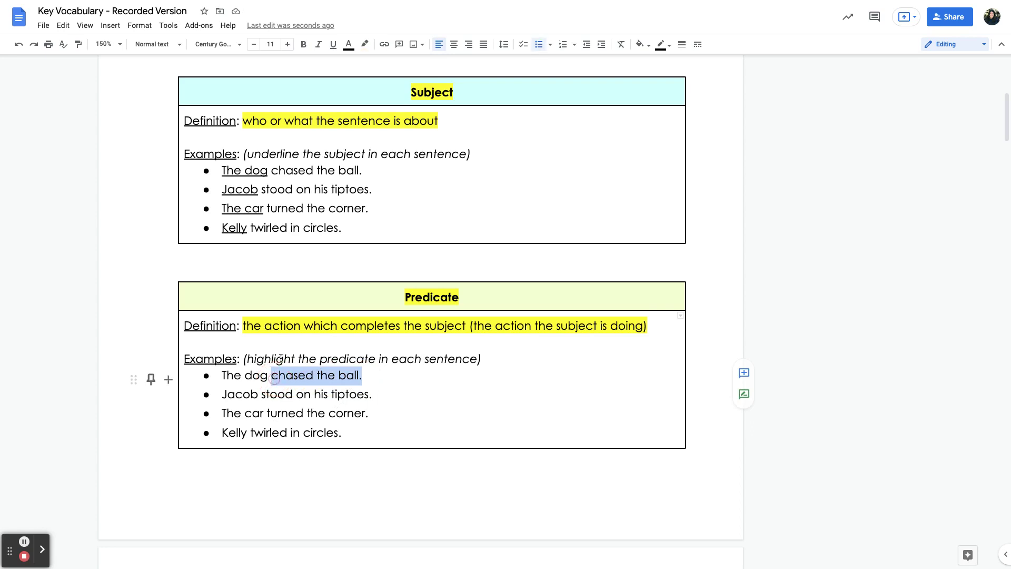
{"action": "left_click", "coordinate": [362, 45]}
{"action": "left_click", "coordinate": [407, 110]}
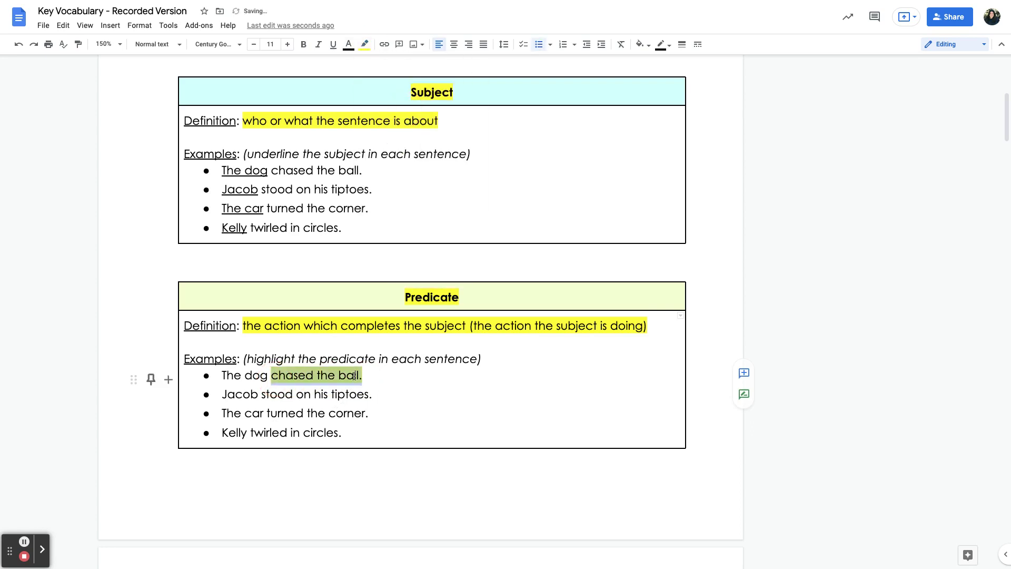
{"action": "left_click_drag", "start_coordinate": [369, 394], "coordinate": [261, 395]}
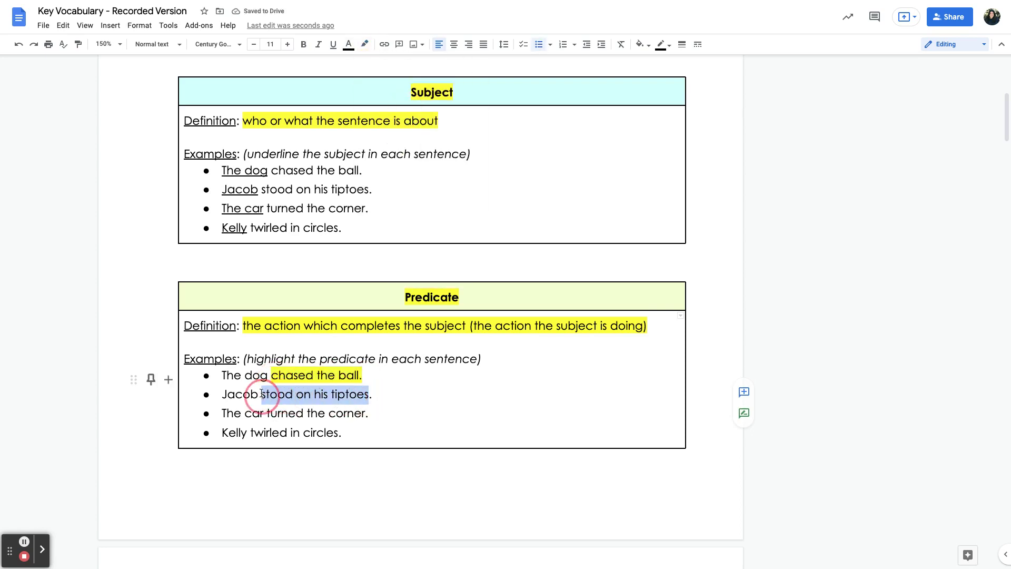
{"action": "left_click", "coordinate": [363, 44]}
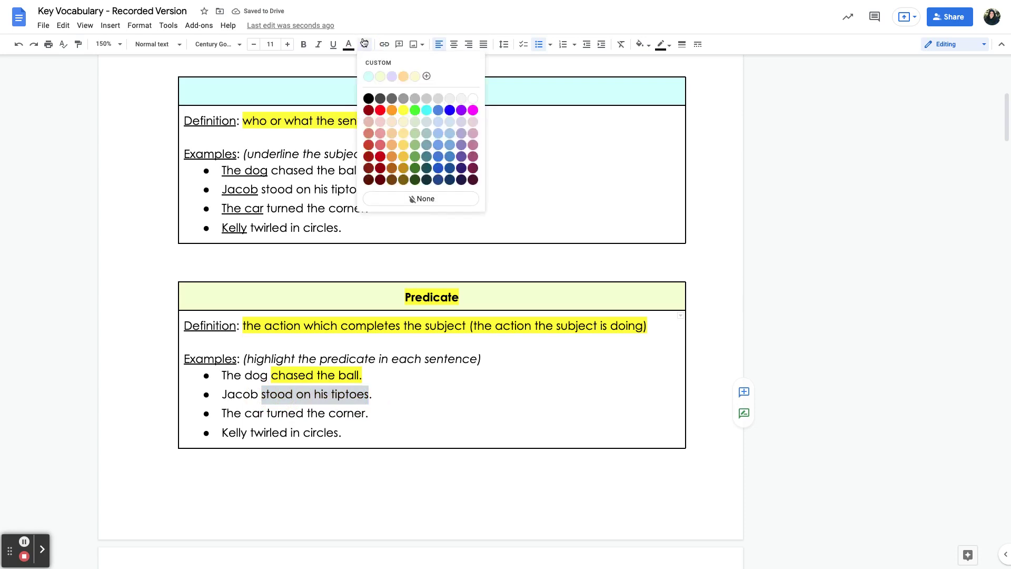
{"action": "left_click", "coordinate": [407, 111]}
Step: Highlight the predicates 'turned the corner.' and 'twirled in circles.' yellow
{"action": "left_click_drag", "start_coordinate": [369, 413], "coordinate": [266, 413]}
{"action": "left_click", "coordinate": [364, 44]}
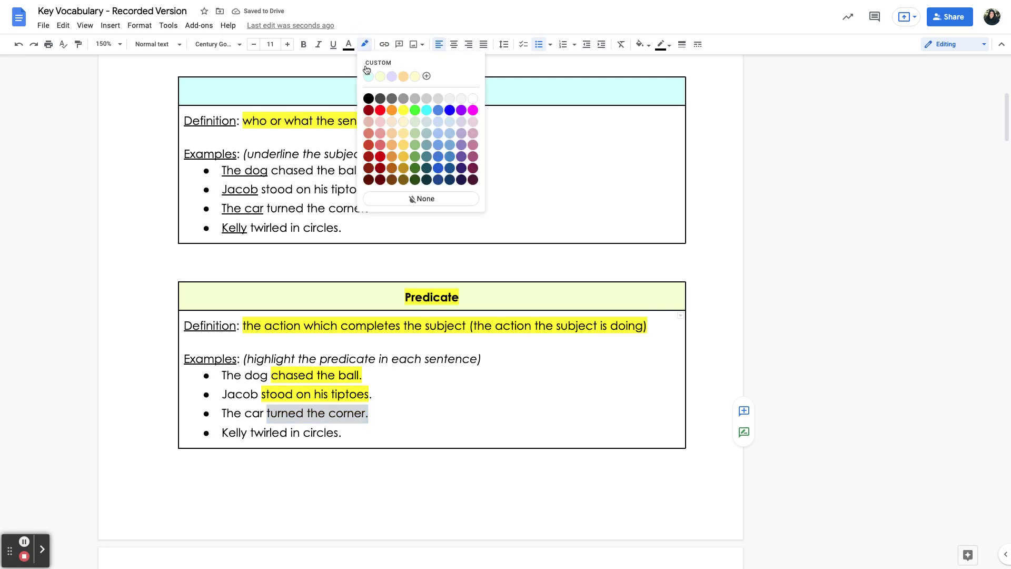
{"action": "left_click", "coordinate": [404, 109]}
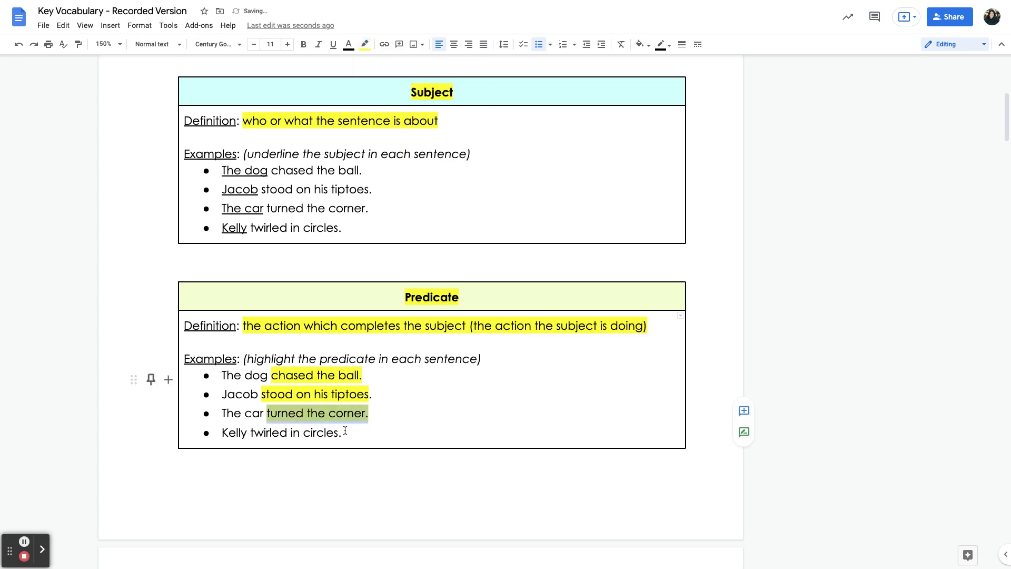
{"action": "left_click_drag", "start_coordinate": [345, 431], "coordinate": [251, 432]}
{"action": "left_click", "coordinate": [363, 46]}
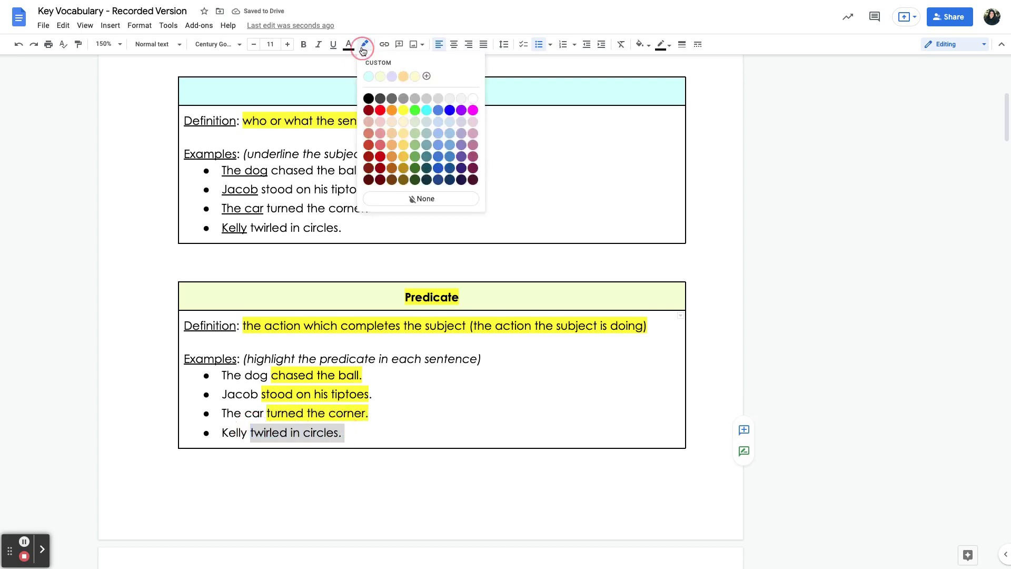
{"action": "left_click", "coordinate": [403, 109]}
{"action": "left_click", "coordinate": [446, 336]}
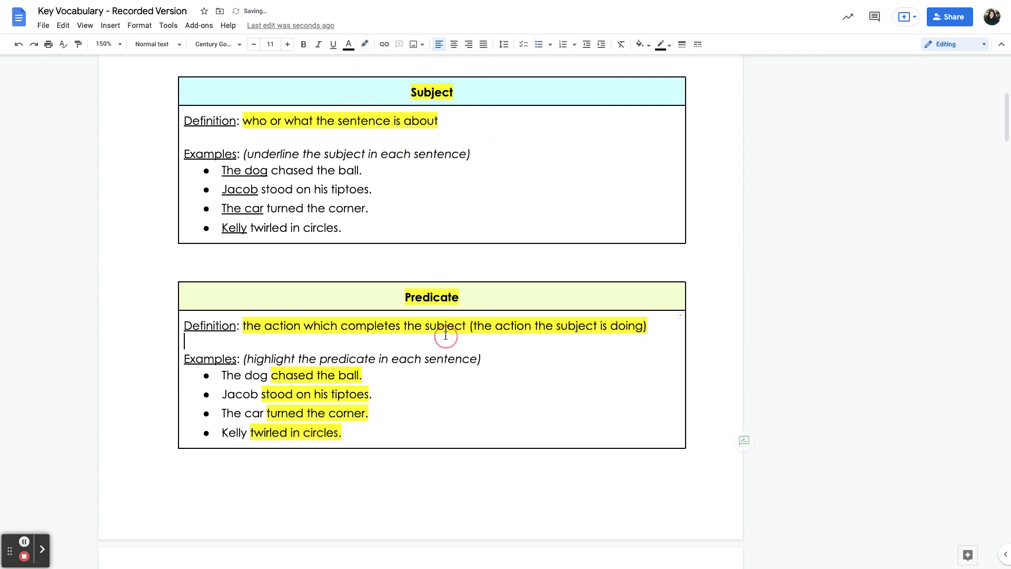
{"action": "scroll", "coordinate": [446, 336], "scroll_direction": "down", "scroll_amount": 10}
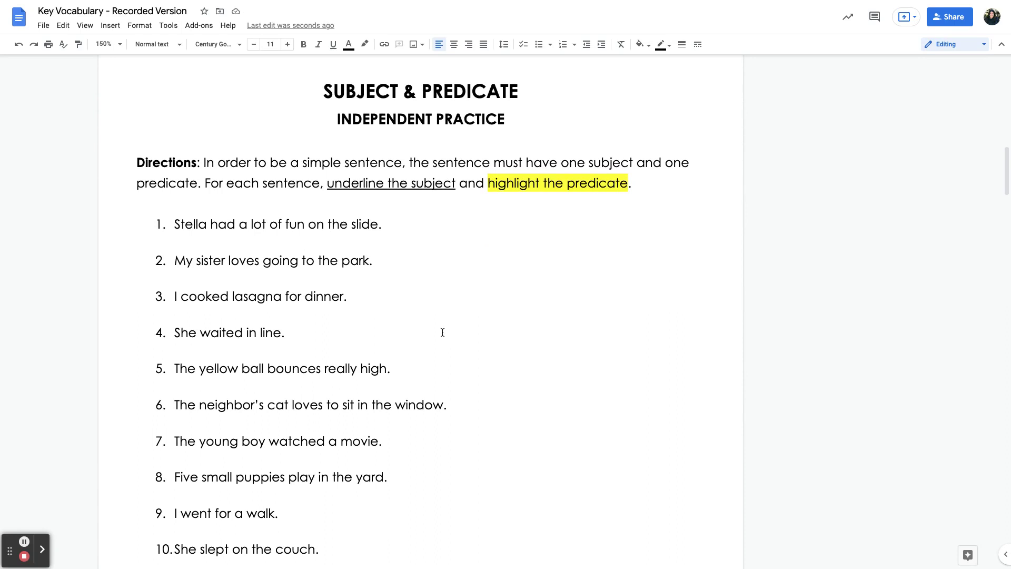
Step: Underline sentence 1's subject and highlight its predicate yellow
{"action": "double_click", "coordinate": [192, 231]}
{"action": "key", "text": "ctrl+u"}
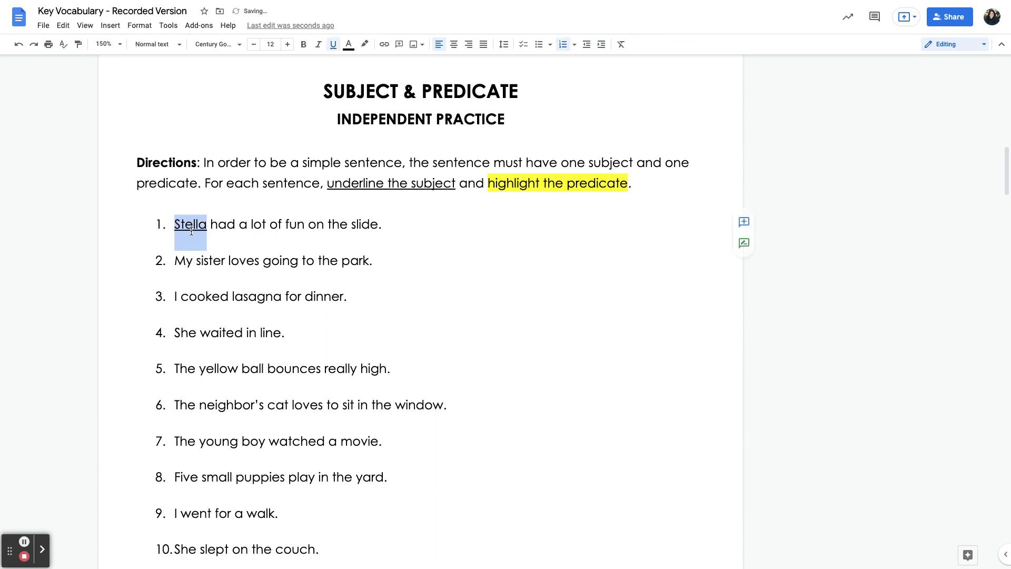
{"action": "left_click", "coordinate": [229, 236]}
{"action": "left_click_drag", "start_coordinate": [382, 226], "coordinate": [210, 228]}
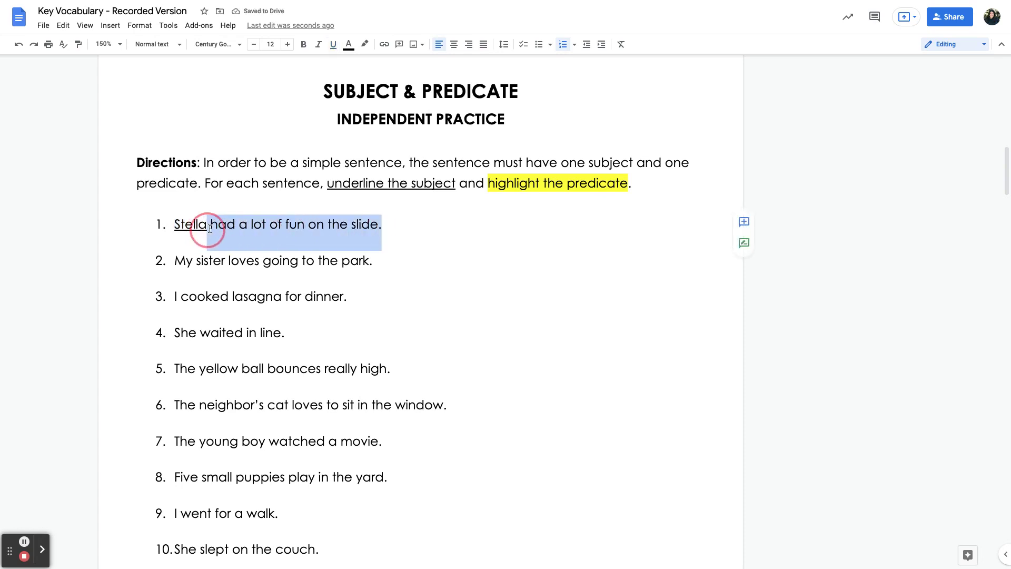
{"action": "left_click", "coordinate": [364, 44]}
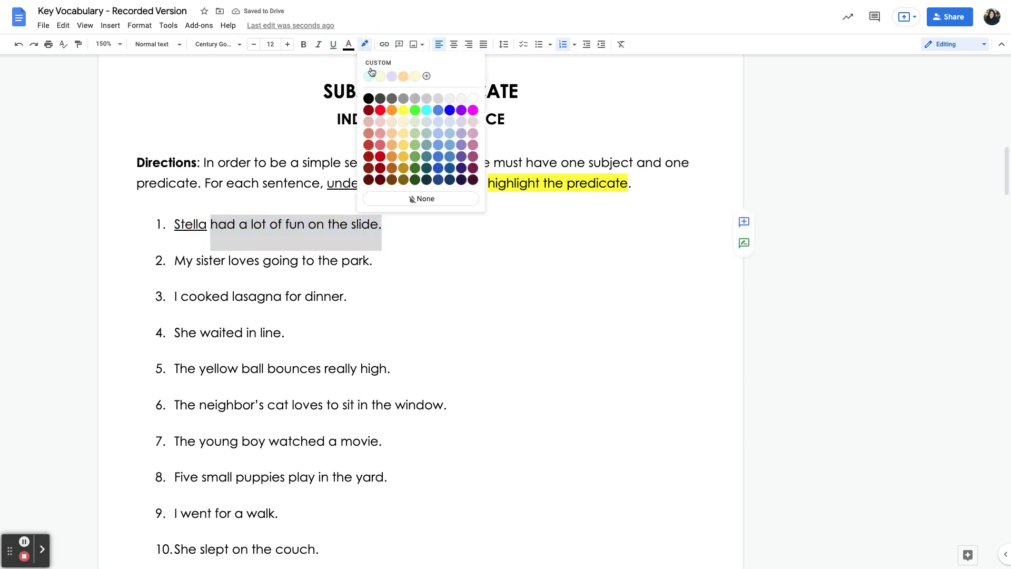
{"action": "left_click", "coordinate": [403, 110]}
{"action": "left_click", "coordinate": [301, 260]}
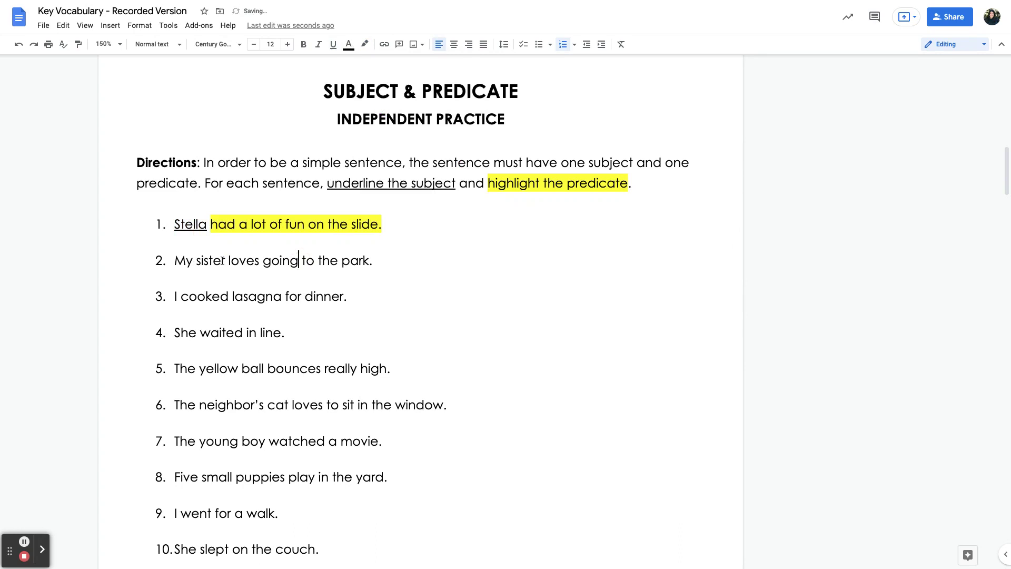
Step: In sentence 2, underline 'My sister' and highlight 'loves going to the park.' yellow
{"action": "left_click_drag", "start_coordinate": [225, 261], "coordinate": [179, 265]}
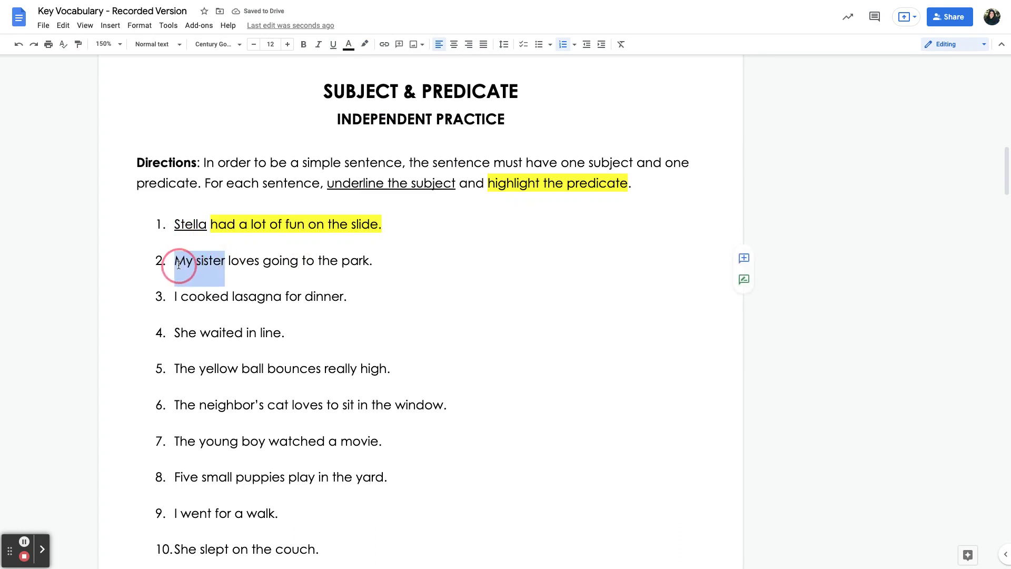
{"action": "key", "text": "ctrl+u"}
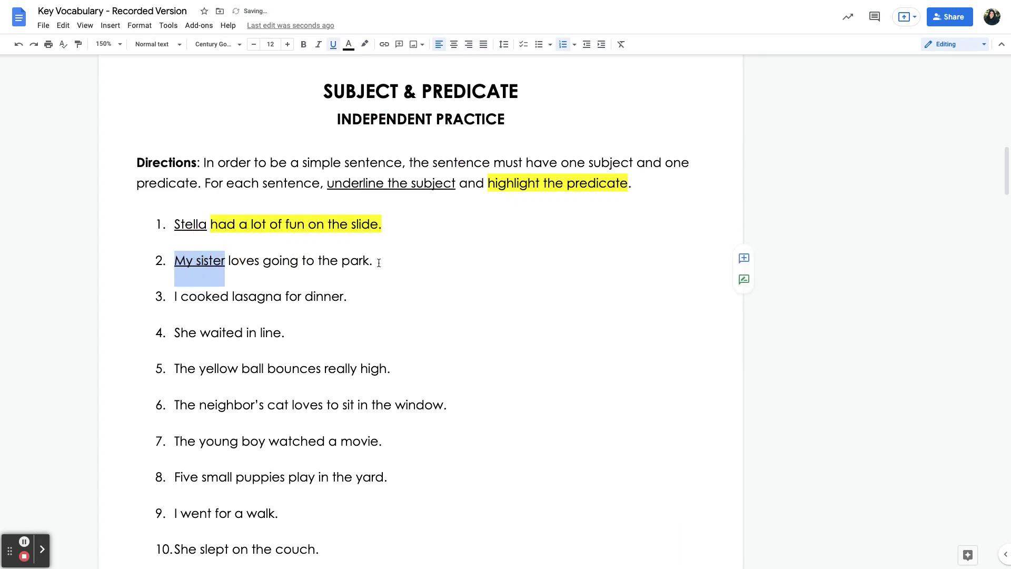
{"action": "left_click_drag", "start_coordinate": [378, 263], "coordinate": [230, 261]}
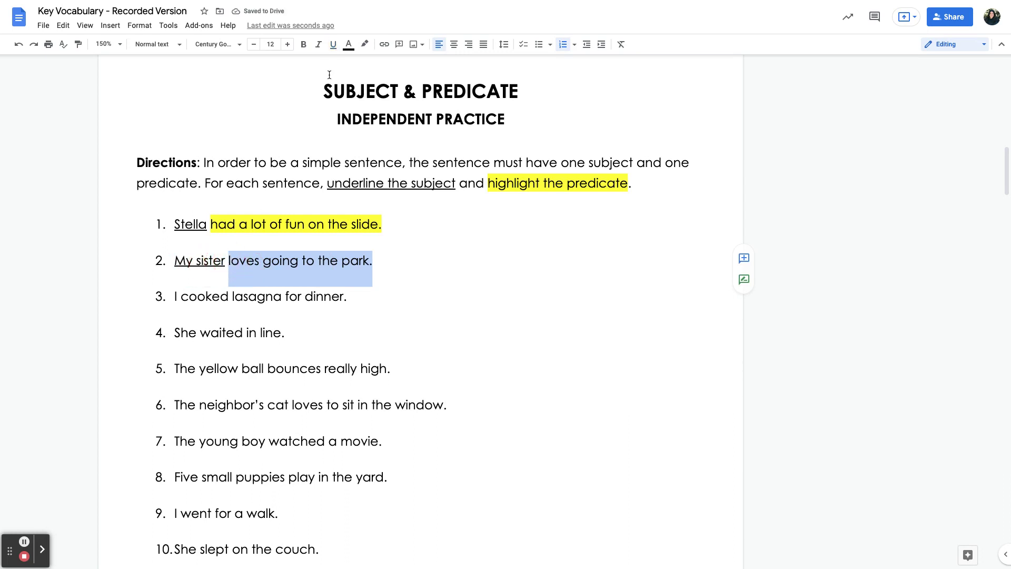
{"action": "left_click", "coordinate": [364, 44]}
{"action": "left_click", "coordinate": [399, 114]}
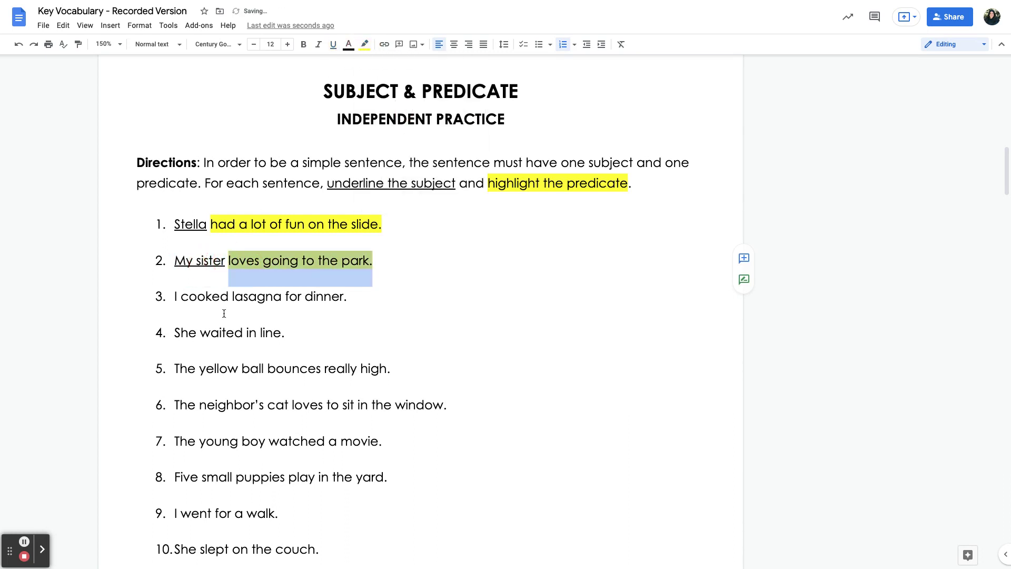
{"action": "left_click", "coordinate": [179, 298]}
Step: In sentence 3, underline 'I' and highlight 'cooked lasagna for dinner' yellow
{"action": "double_click", "coordinate": [176, 299]}
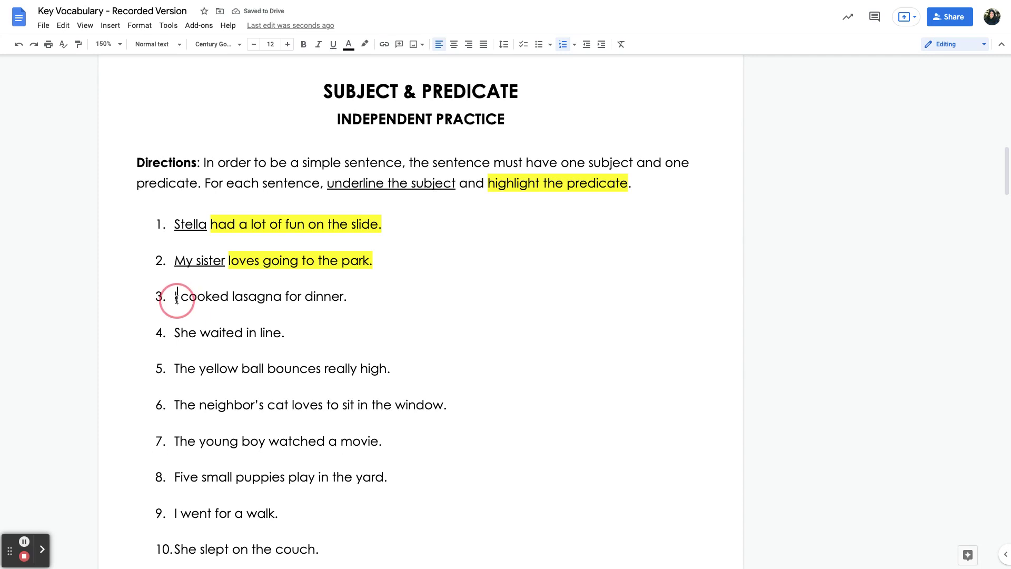
{"action": "key", "text": "ctrl+u"}
{"action": "left_click", "coordinate": [206, 296]}
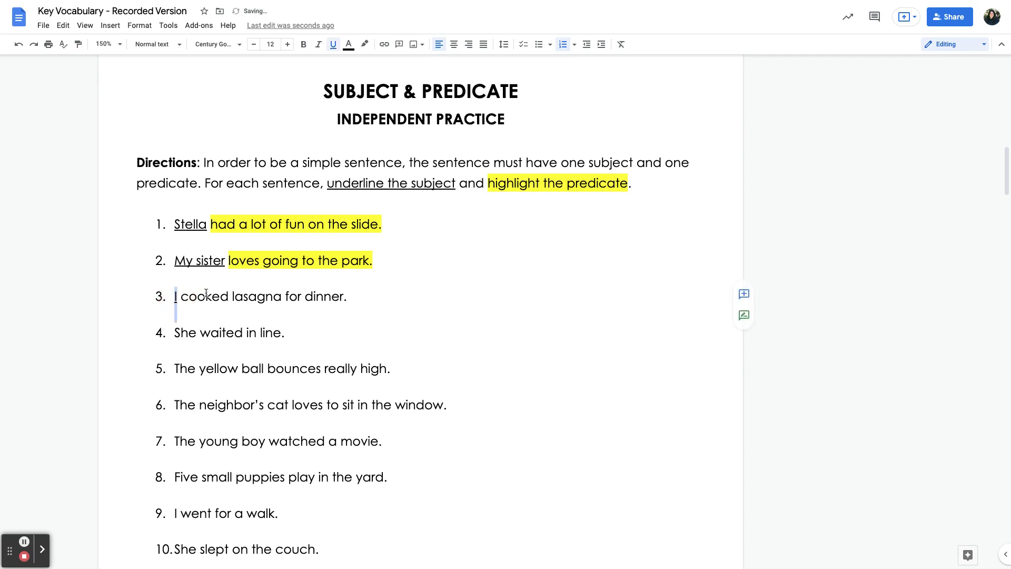
{"action": "left_click_drag", "start_coordinate": [343, 296], "coordinate": [181, 297]}
{"action": "left_click", "coordinate": [365, 43]}
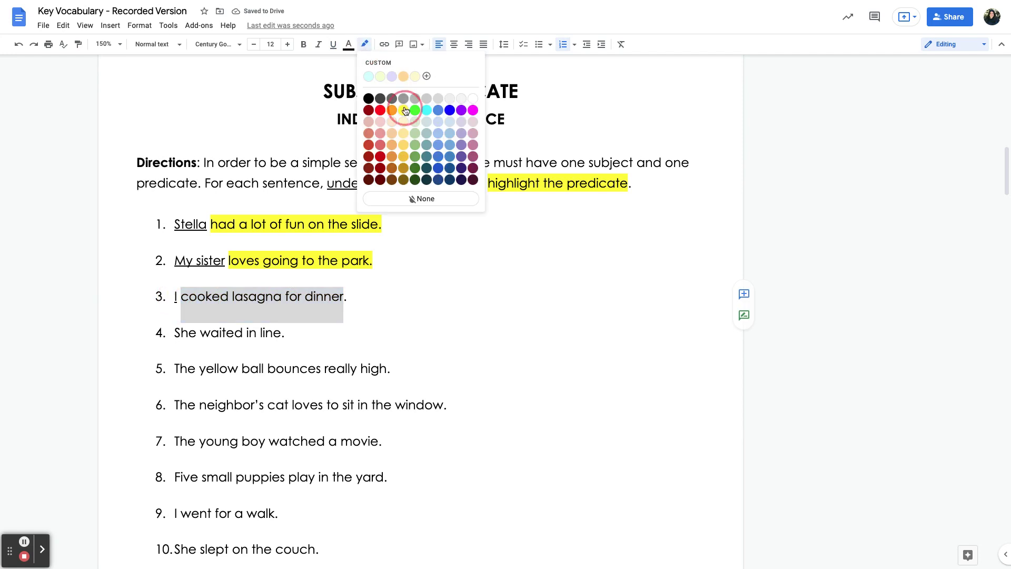
{"action": "left_click", "coordinate": [406, 97]}
{"action": "left_click", "coordinate": [377, 299]}
Step: In sentence 4, underline 'She' and highlight 'waited in line.' yellow
{"action": "double_click", "coordinate": [182, 332]}
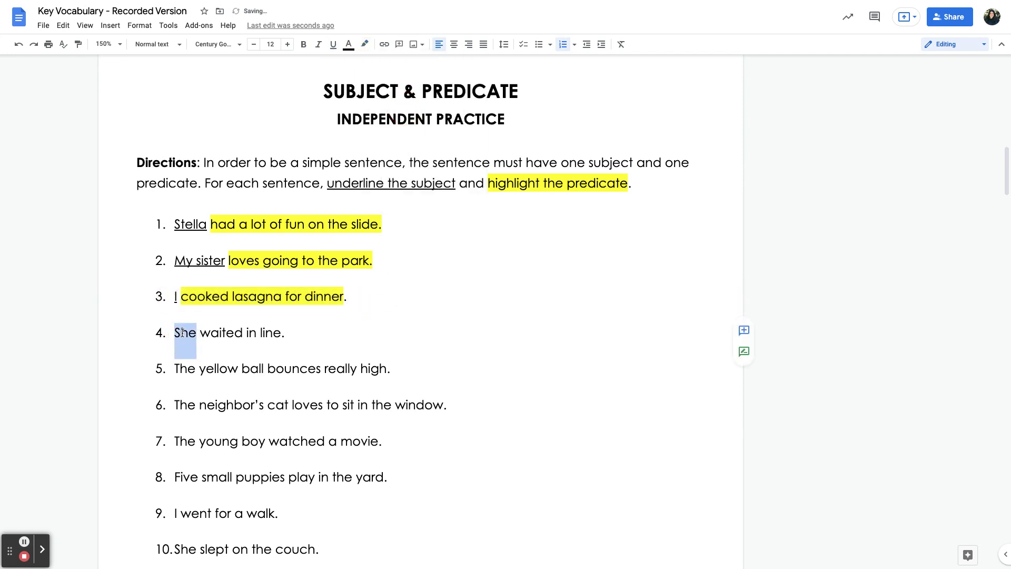
{"action": "key", "text": "ctrl+u"}
{"action": "left_click", "coordinate": [182, 332]}
{"action": "left_click_drag", "start_coordinate": [287, 335], "coordinate": [202, 337]}
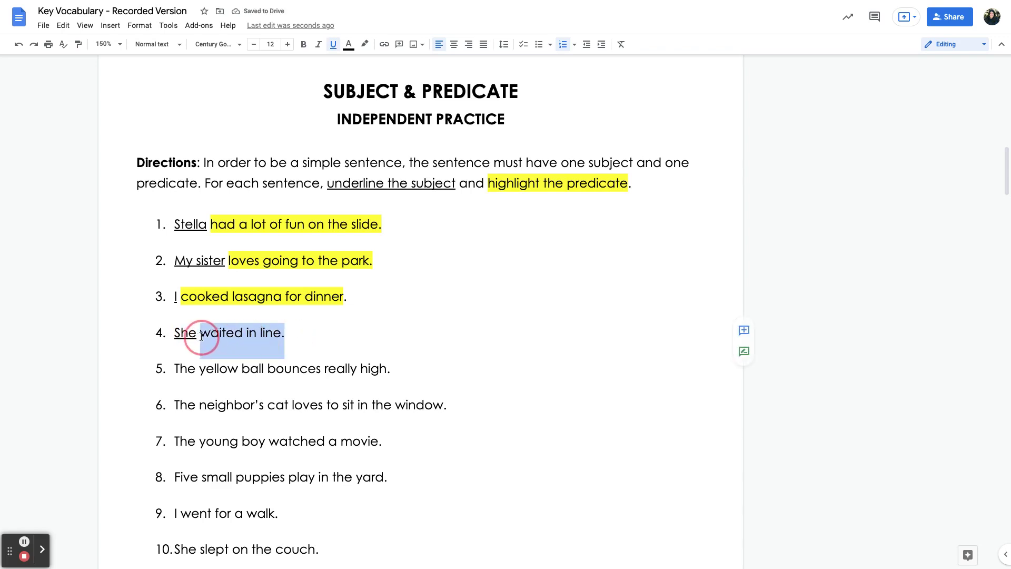
{"action": "left_click", "coordinate": [365, 44]}
{"action": "left_click", "coordinate": [402, 110]}
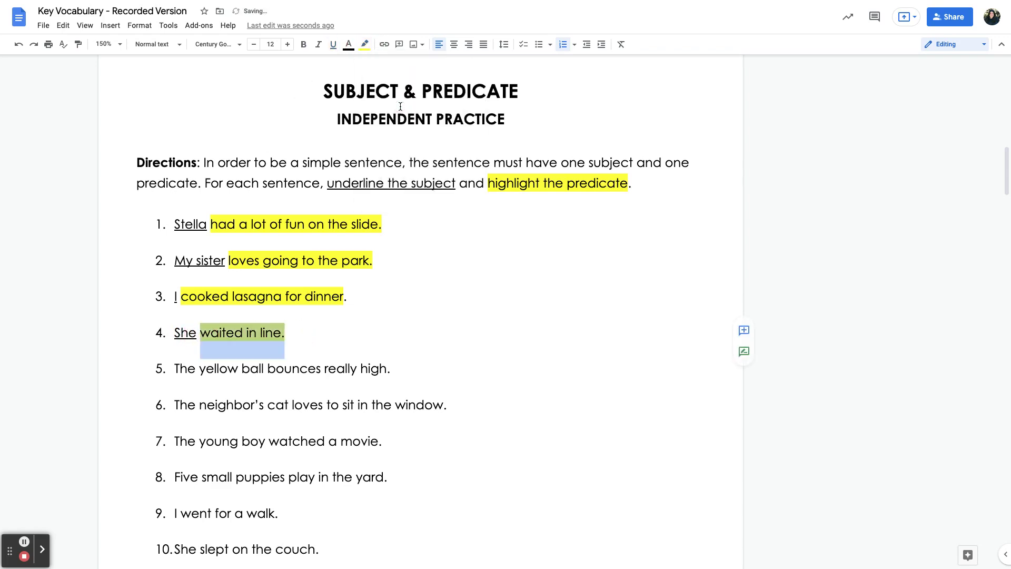
{"action": "left_click", "coordinate": [189, 371]}
Step: In sentence 5, underline 'The yellow ball' and highlight 'bounces really high.' yellow
{"action": "double_click", "coordinate": [191, 371]}
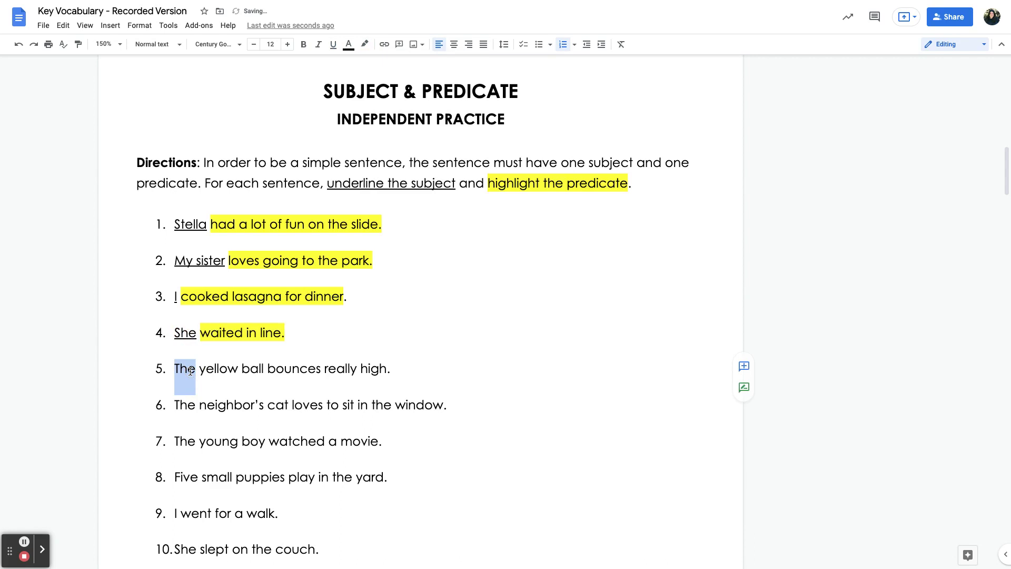
{"action": "left_click", "coordinate": [189, 371]}
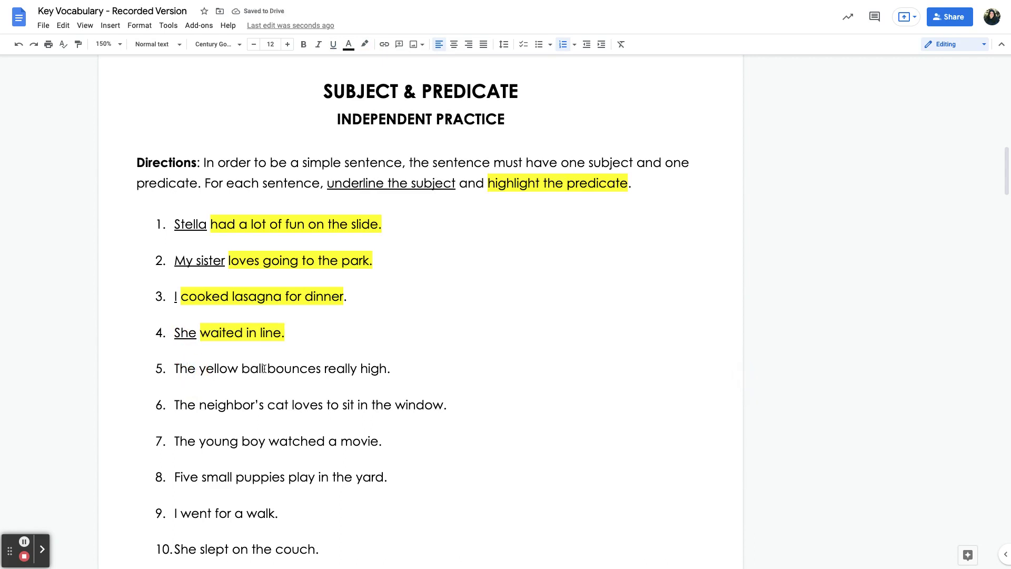
{"action": "left_click_drag", "start_coordinate": [263, 371], "coordinate": [174, 372]}
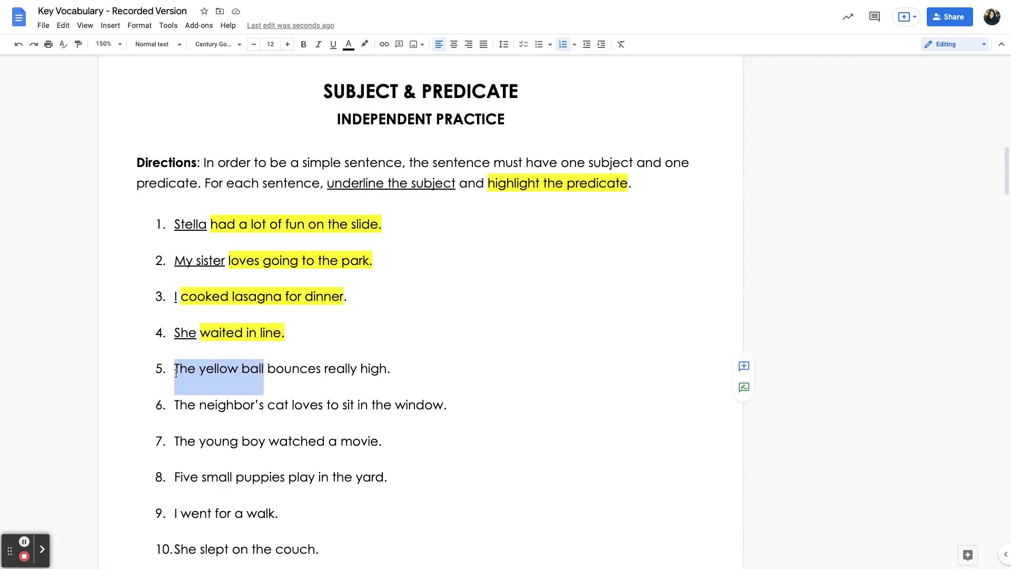
{"action": "key", "text": "ctrl+u"}
{"action": "left_click_drag", "start_coordinate": [401, 369], "coordinate": [269, 371]}
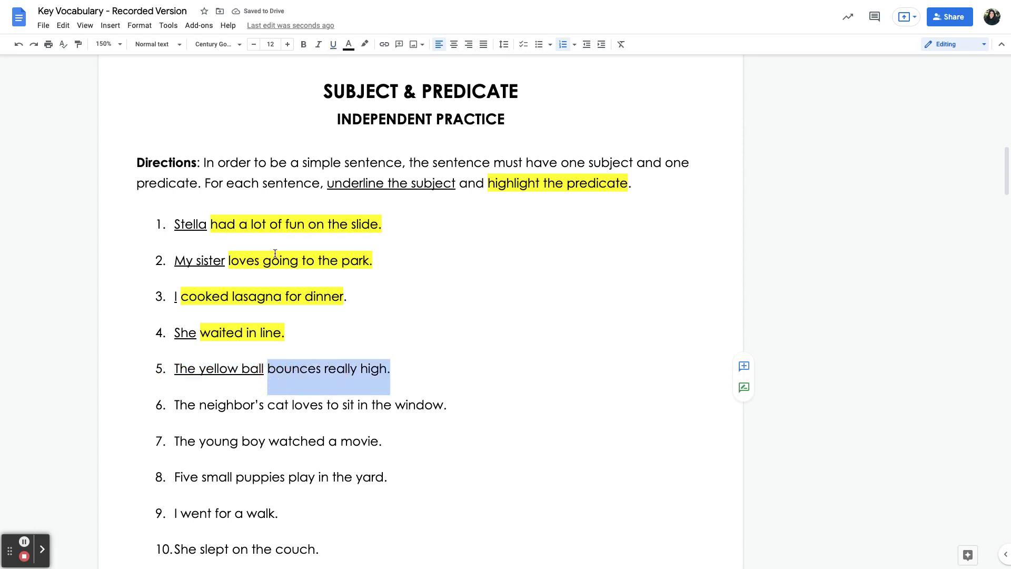
{"action": "left_click", "coordinate": [365, 44]}
{"action": "left_click", "coordinate": [401, 109]}
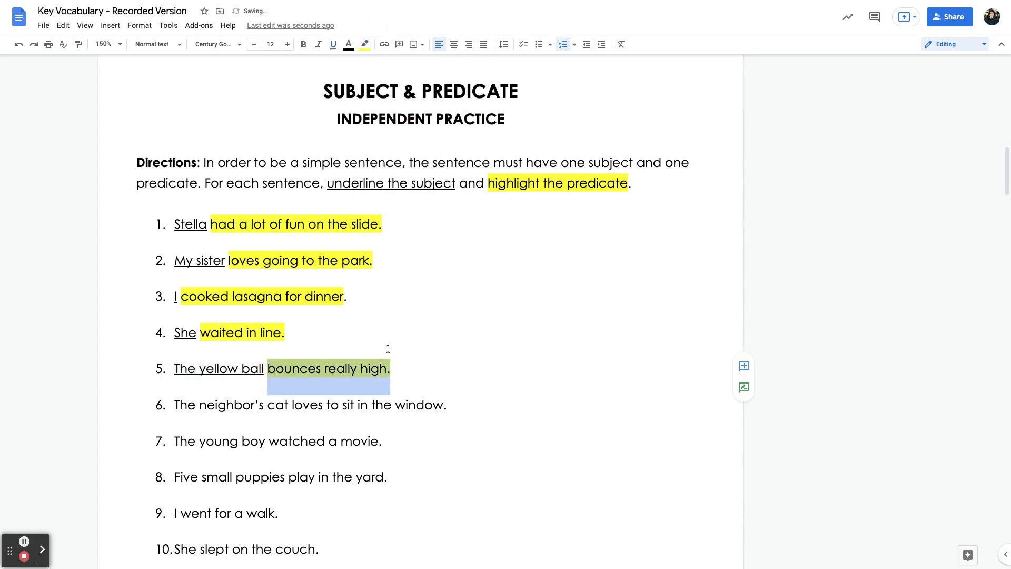
{"action": "left_click", "coordinate": [392, 332]}
Step: Complete sentence 1 with the predicate 'mowed the lawn.'
{"action": "scroll", "coordinate": [385, 348], "scroll_direction": "down", "scroll_amount": 4}
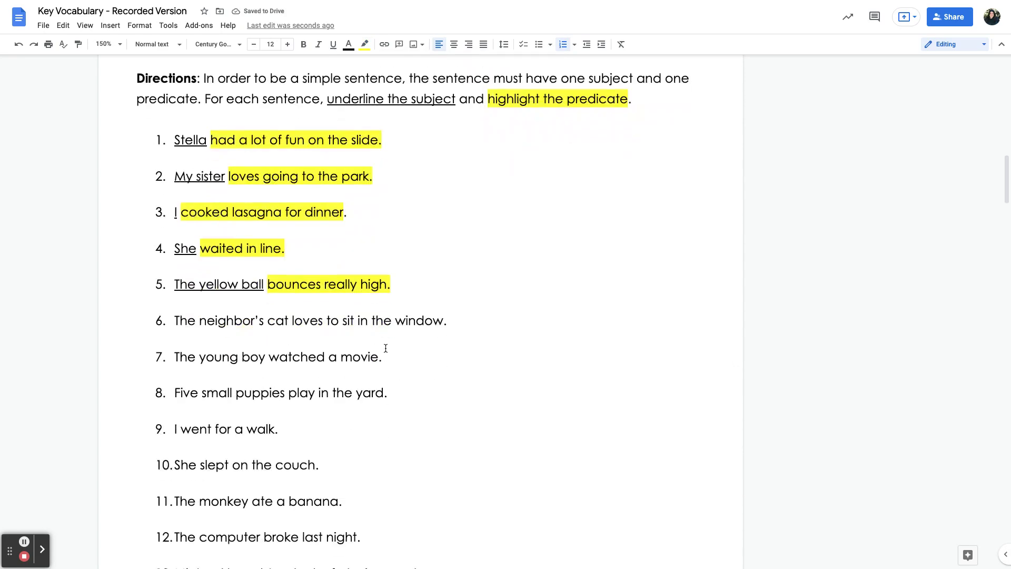
{"action": "scroll", "coordinate": [385, 348], "scroll_direction": "down", "scroll_amount": 1}
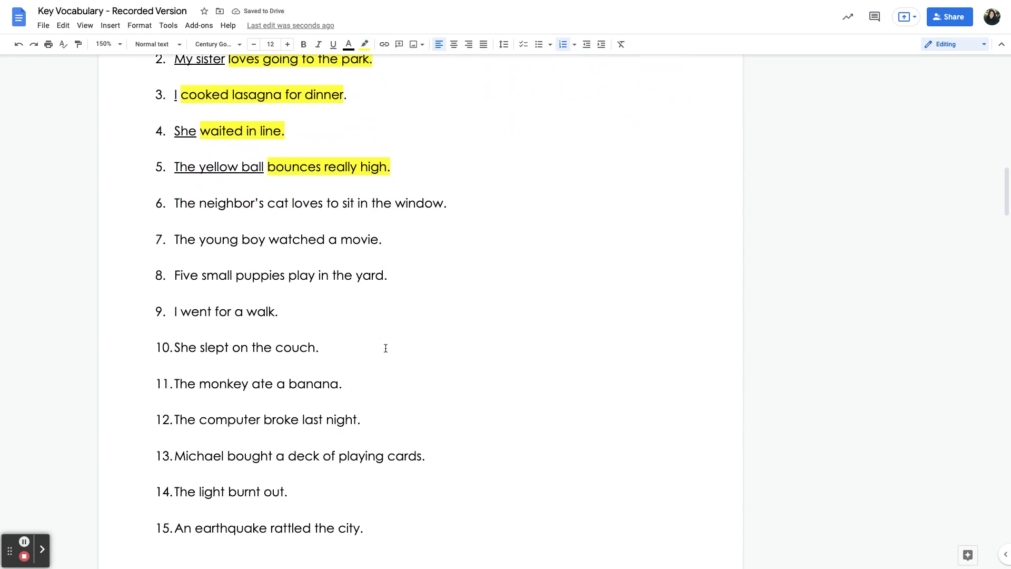
{"action": "scroll", "coordinate": [386, 348], "scroll_direction": "down", "scroll_amount": 12}
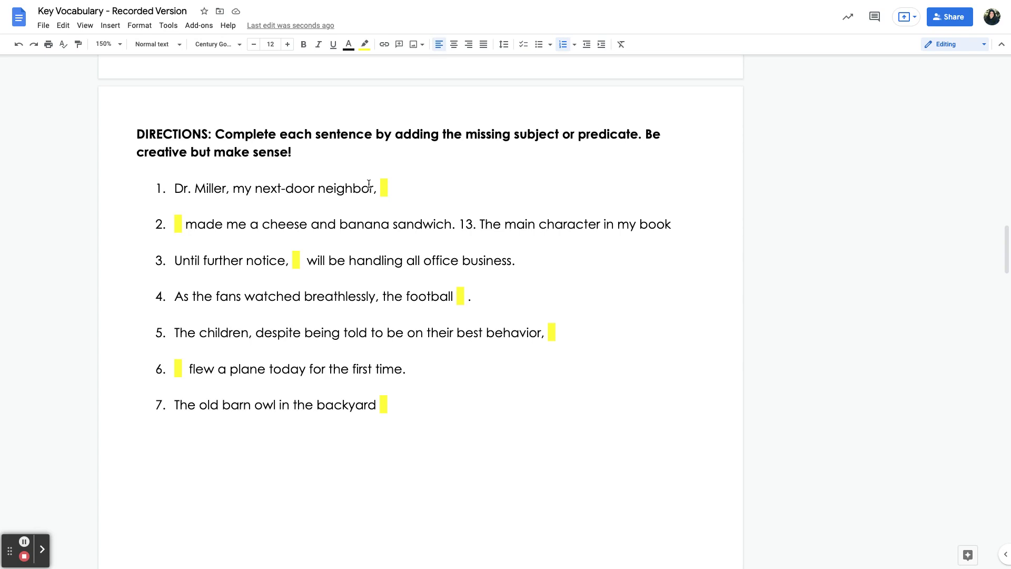
{"action": "left_click_drag", "start_coordinate": [375, 188], "coordinate": [180, 192]}
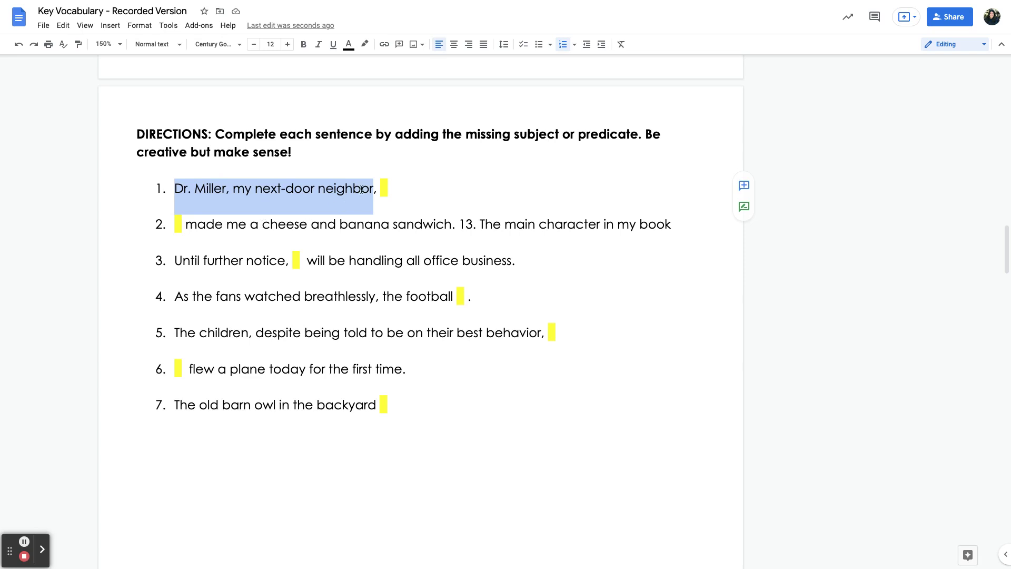
{"action": "left_click", "coordinate": [479, 208]}
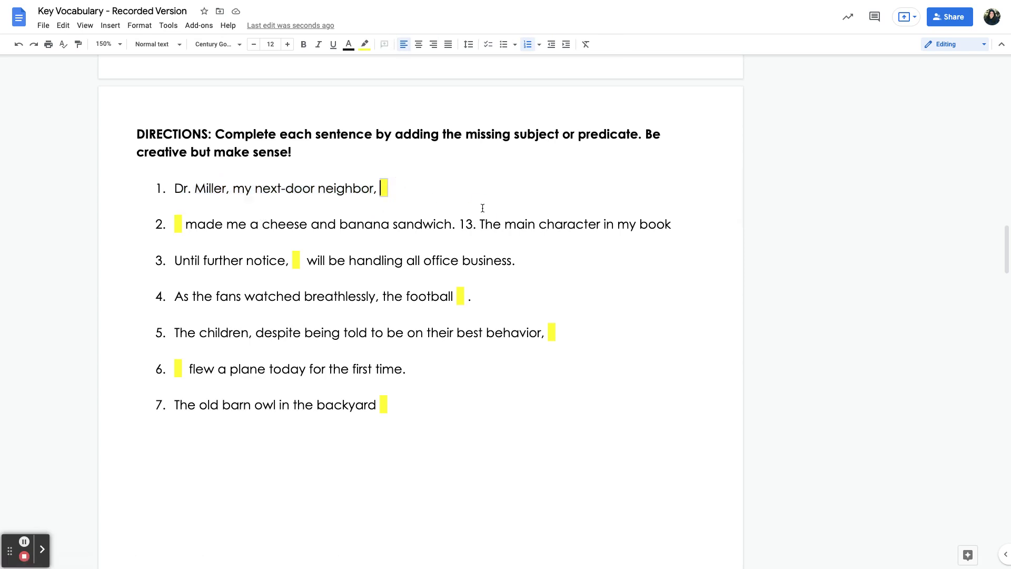
{"action": "type", "text": "mowed the lawn."}
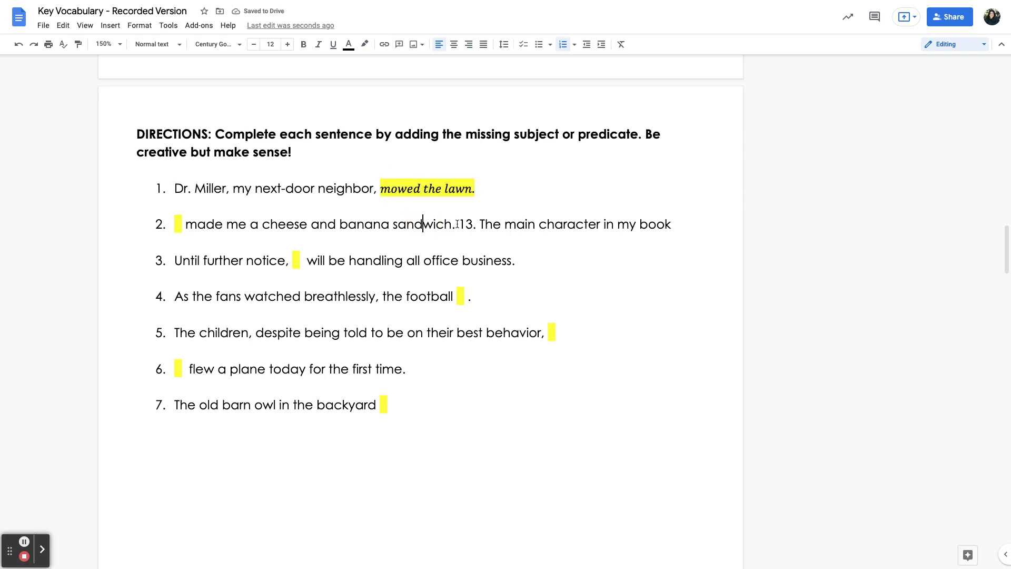
Step: Delete the stray '13. The main character in my book' text after item 2's 'sandwich'
{"action": "left_click_drag", "start_coordinate": [455, 224], "coordinate": [697, 219]}
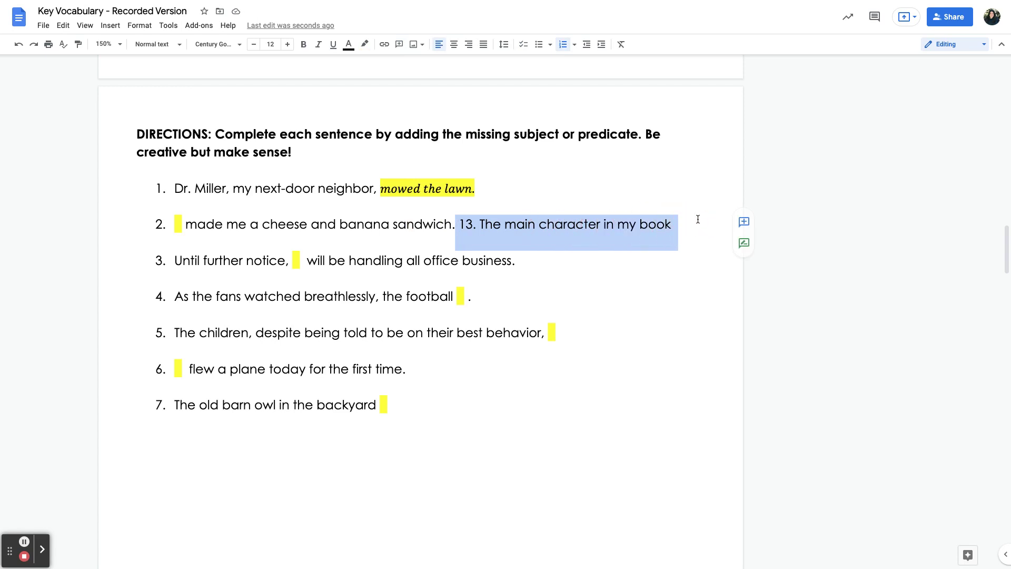
{"action": "key", "text": "BackSpace"}
{"action": "key", "text": "Return"}
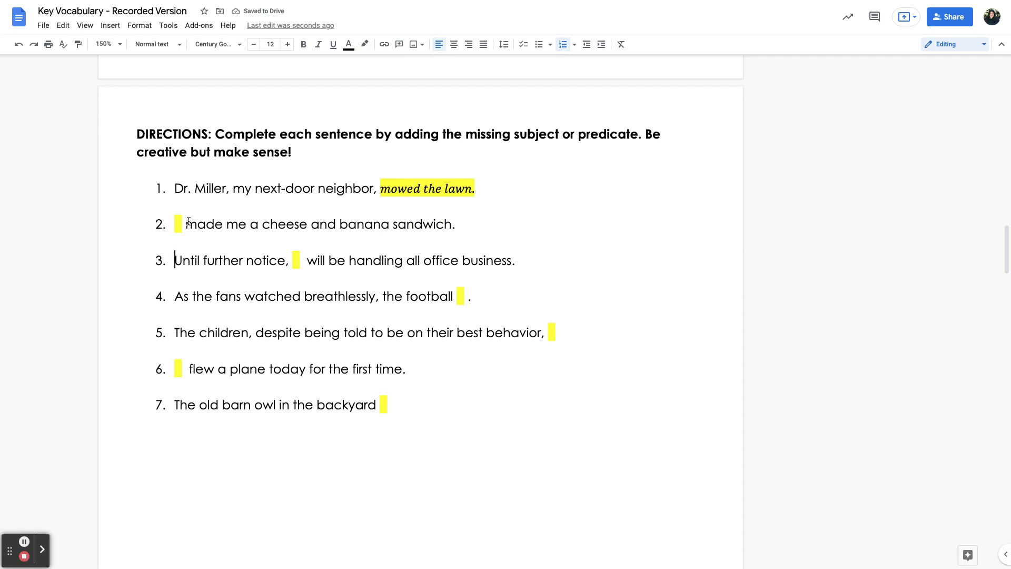
Step: Fill sentence 2's subject blank with 'My mom'
{"action": "left_click_drag", "start_coordinate": [188, 225], "coordinate": [476, 233]}
{"action": "left_click", "coordinate": [424, 236]}
{"action": "left_click", "coordinate": [177, 225]}
{"action": "type", "text": "My sp"}
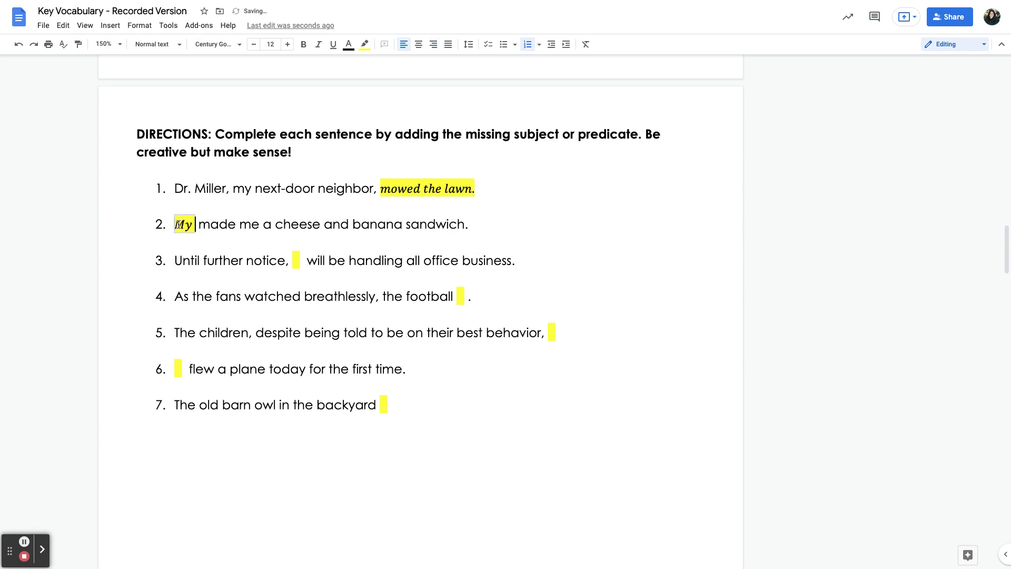
{"action": "key", "text": "BackSpace"}
{"action": "key", "text": "BackSpace"}
{"action": "type", "text": "mom"}
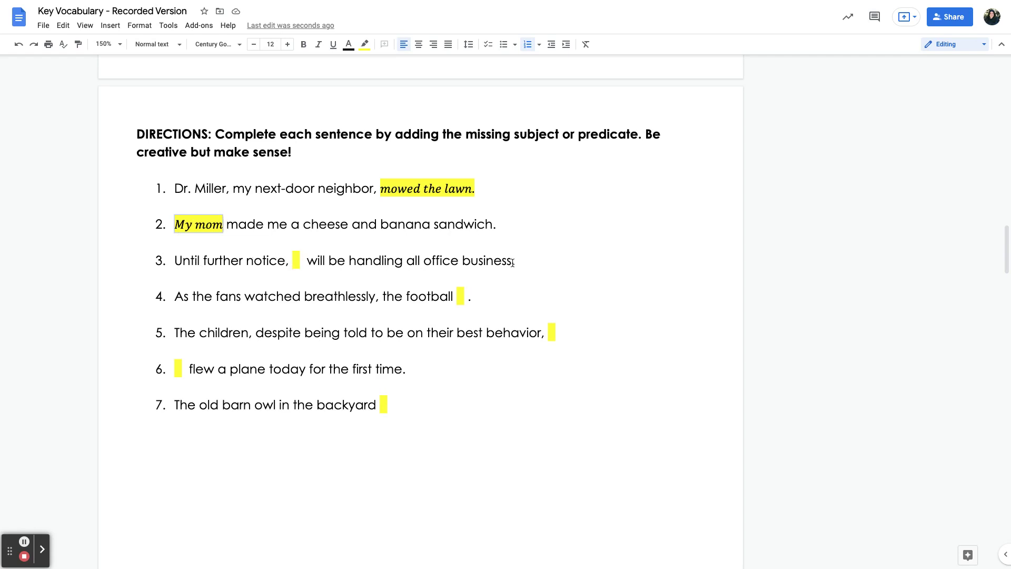
{"action": "left_click_drag", "start_coordinate": [307, 262], "coordinate": [529, 259]}
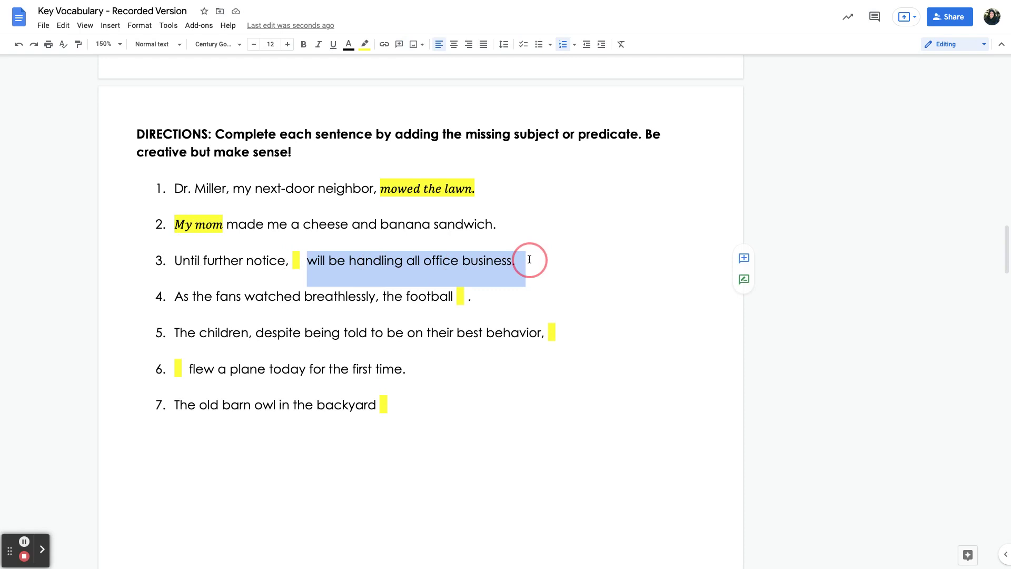
Step: Fill item 3's blank with the subject 'I'
{"action": "left_click", "coordinate": [530, 259]}
{"action": "left_click", "coordinate": [295, 260]}
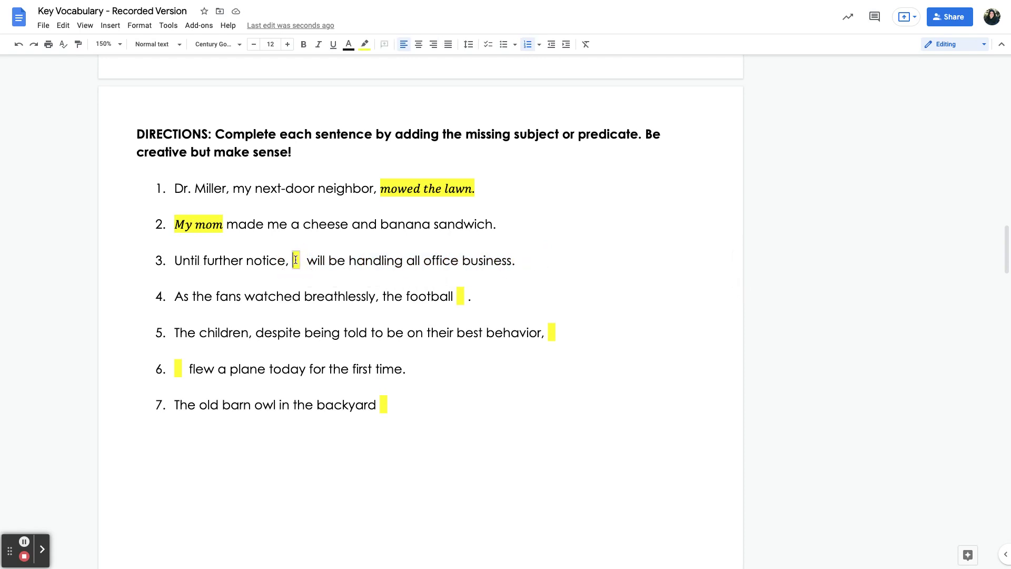
{"action": "key", "text": "Delete"}
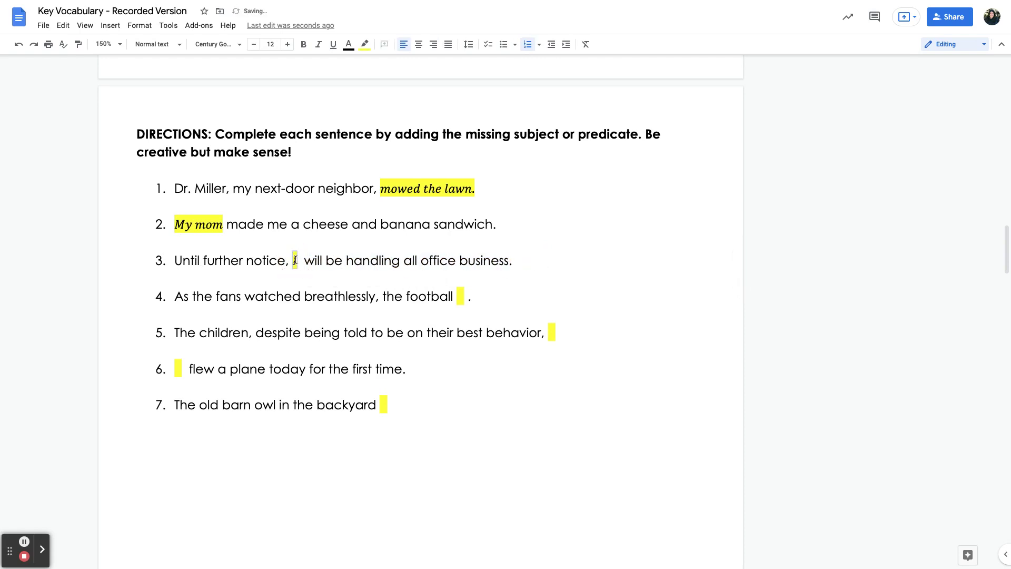
{"action": "type", "text": "I"}
{"action": "left_click", "coordinate": [295, 279]}
Step: Complete item 4 with the predicate 'flew in the air' after 'the football'
{"action": "left_click_drag", "start_coordinate": [167, 295], "coordinate": [454, 296]}
{"action": "left_click", "coordinate": [303, 296]}
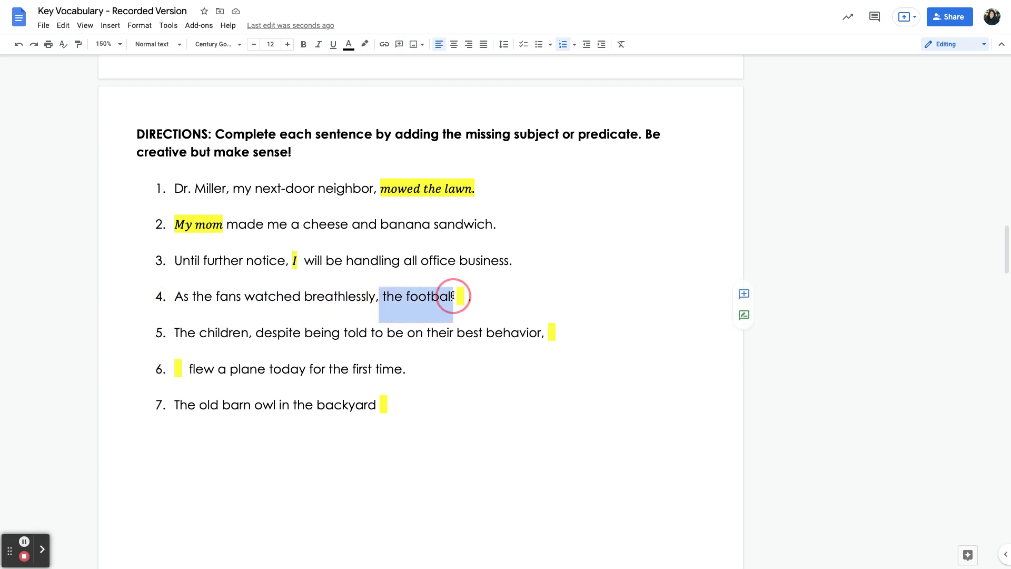
{"action": "left_click", "coordinate": [454, 295]}
{"action": "left_click", "coordinate": [460, 296]}
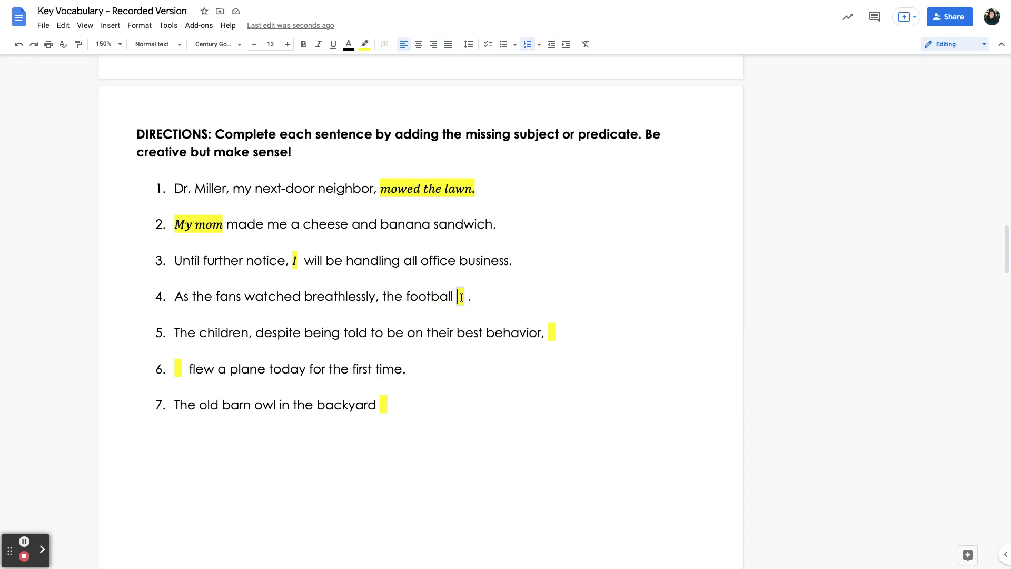
{"action": "type", "text": "flew in the air"}
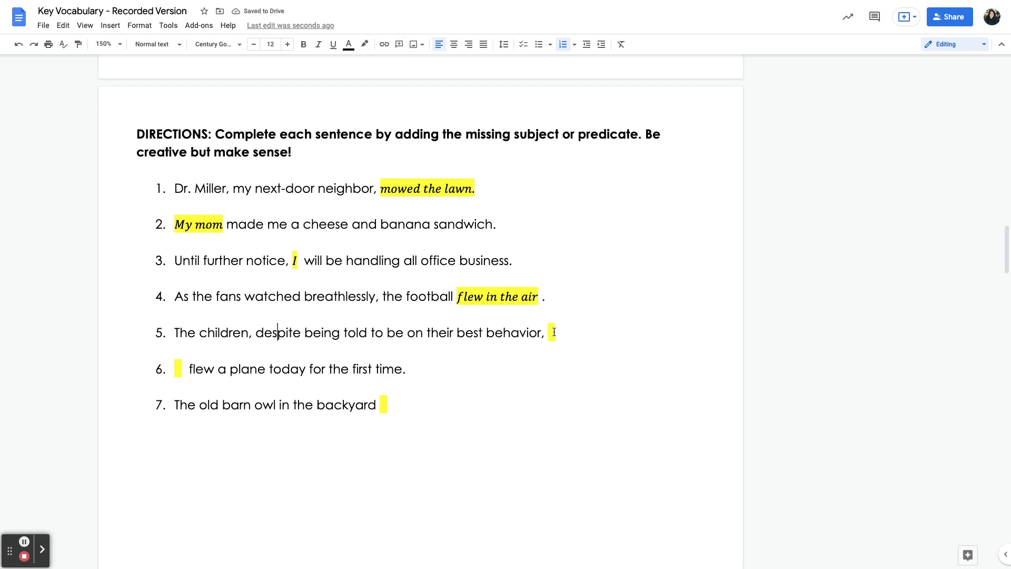
Step: Complete item 5 with the predicate 'drew on the walls.'
{"action": "left_click_drag", "start_coordinate": [176, 331], "coordinate": [540, 329]}
{"action": "left_click", "coordinate": [254, 336]}
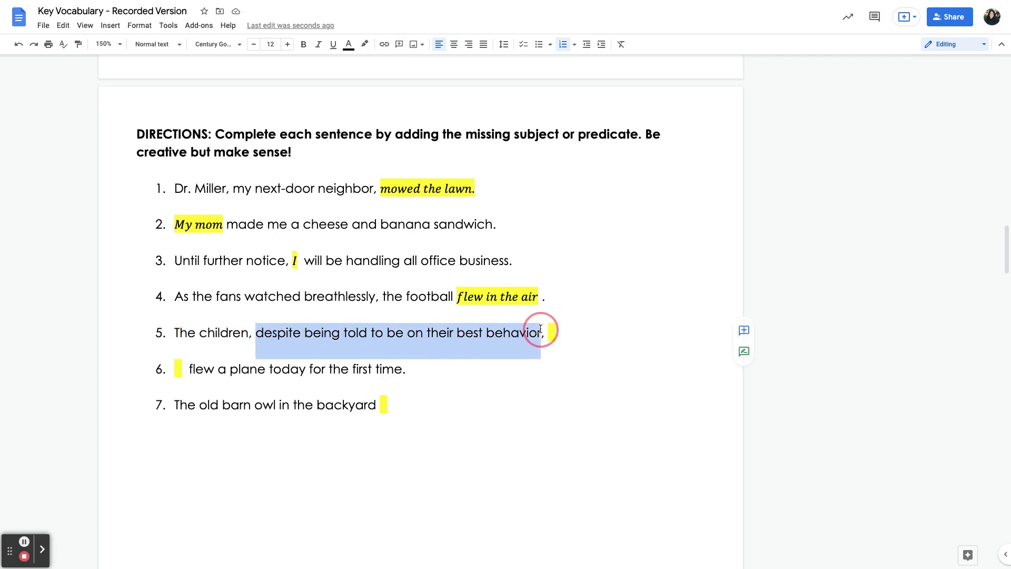
{"action": "left_click", "coordinate": [540, 329]}
{"action": "left_click", "coordinate": [551, 331]}
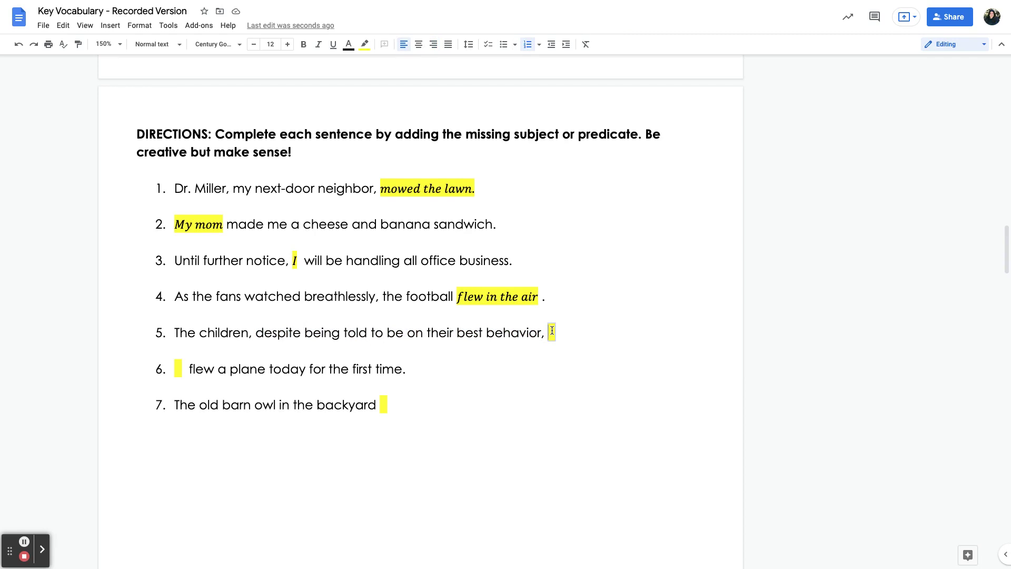
{"action": "type", "text": "drew on the walls."}
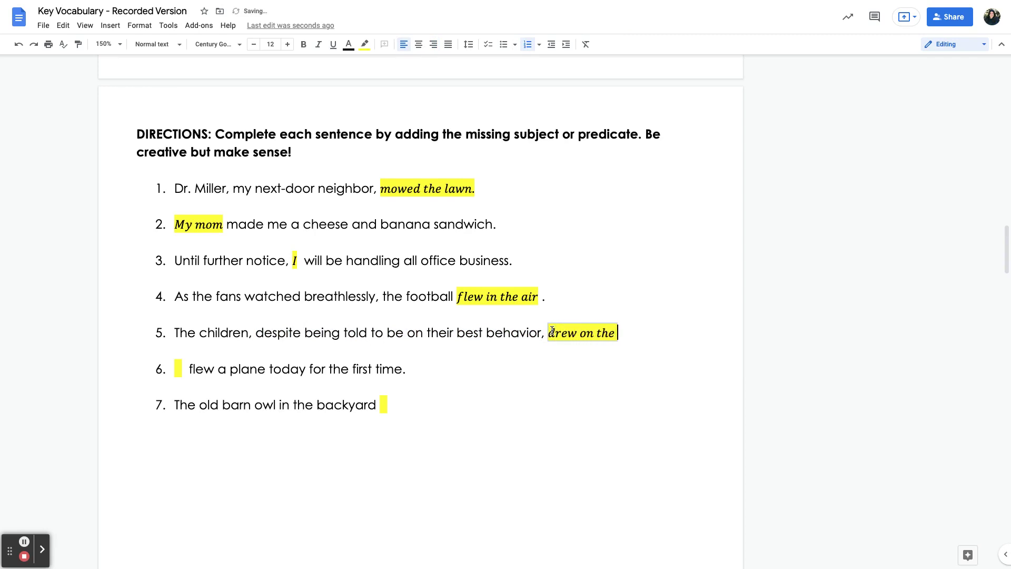
Step: Fill sentence 6 with 'Bob' and sentence 7 with 'hooted loudly.', then end the list
{"action": "left_click", "coordinate": [178, 369]}
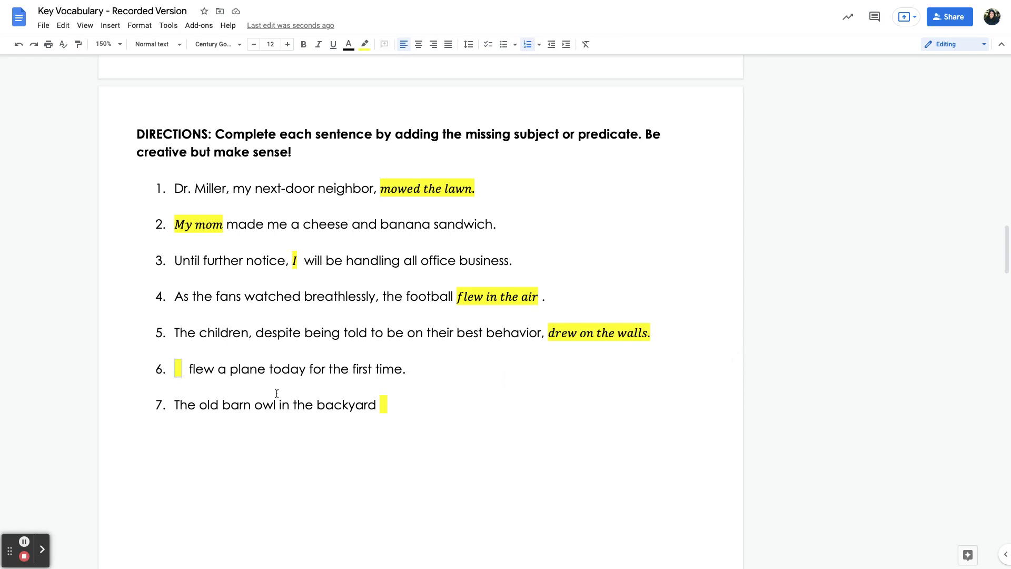
{"action": "type", "text": "Bob"}
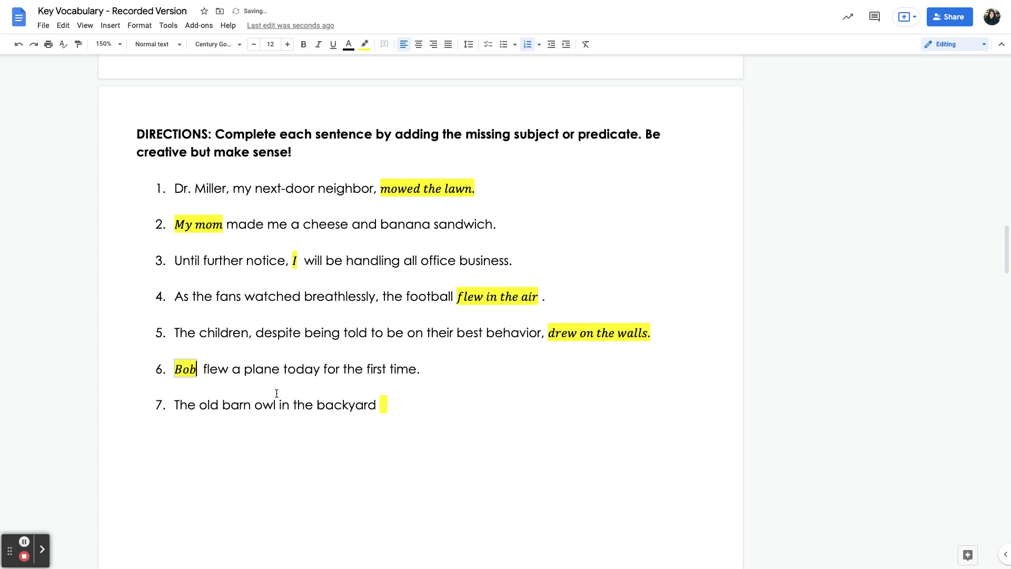
{"action": "left_click", "coordinate": [384, 408]}
{"action": "type", "text": "hoote"}
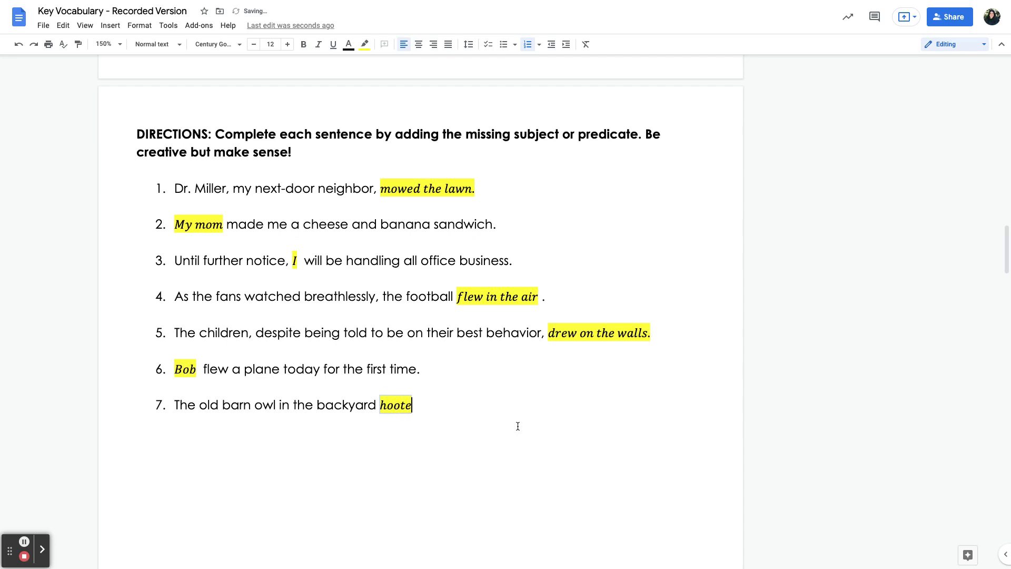
{"action": "type", "text": "d loudly."}
{"action": "key", "text": "Return"}
{"action": "key", "text": "Return"}
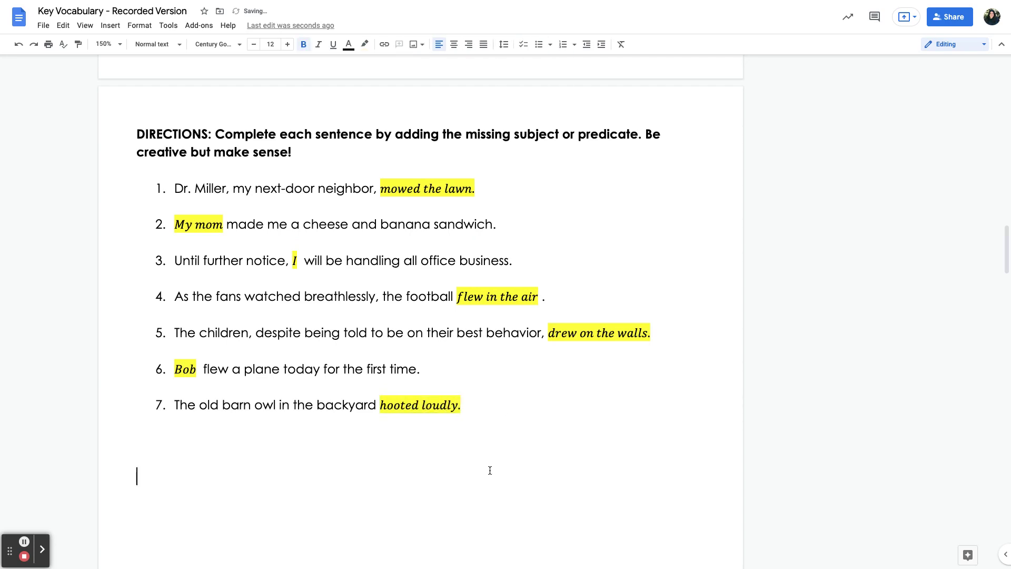
{"action": "scroll", "coordinate": [490, 471], "scroll_direction": "down", "scroll_amount": 5}
Step: Scroll down to the DIRECTIONS and the subjects-and-predicates box for the ten-sentence exercise
{"action": "scroll", "coordinate": [490, 470], "scroll_direction": "down", "scroll_amount": 10}
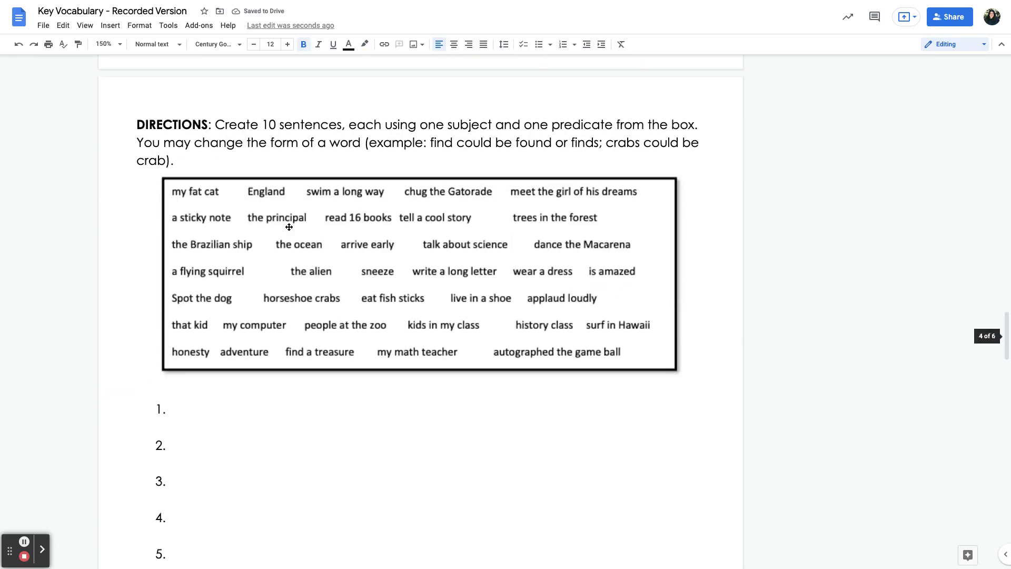